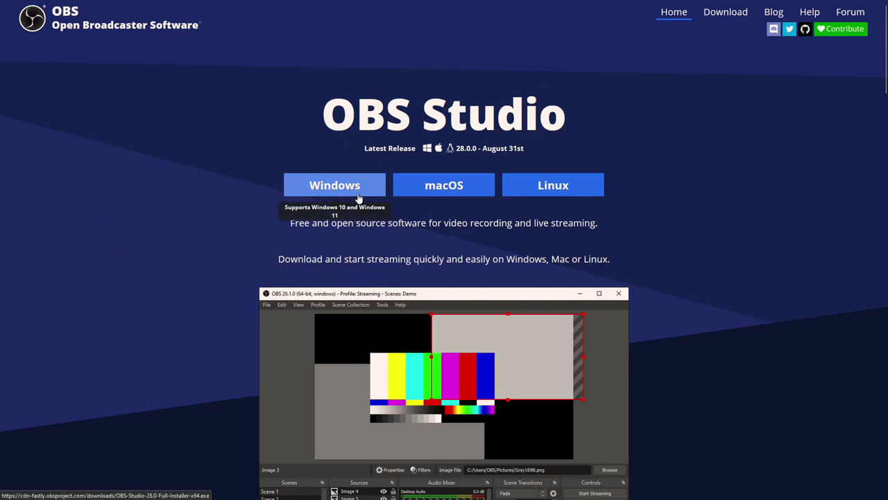
pyautogui.moveTo(236, 3)
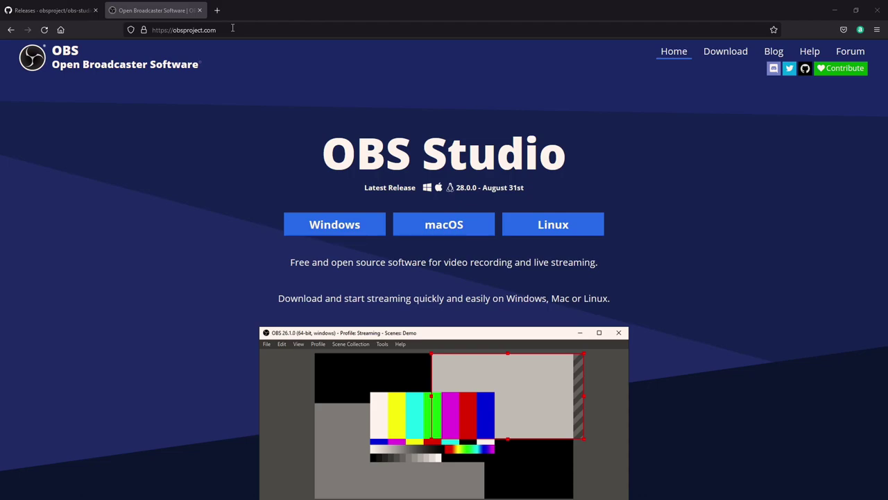
pyautogui.press('F11')
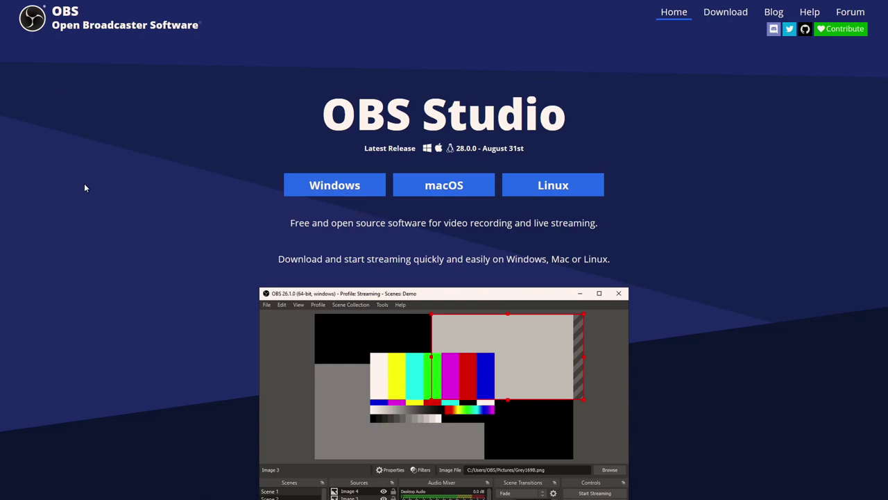
pyautogui.moveTo(162, 7)
pyautogui.moveTo(277, 3)
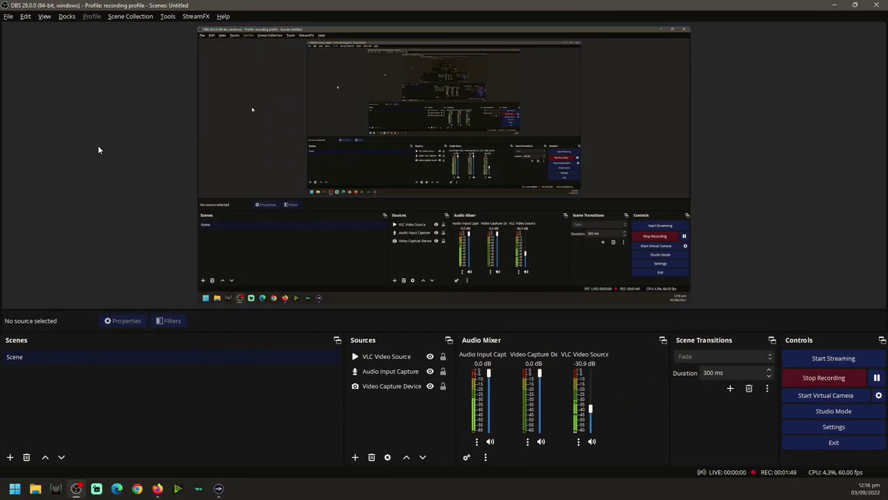
# In File > Settings, check the General Theme list, keep Acri, and confirm with OK
pyautogui.click(5, 17)
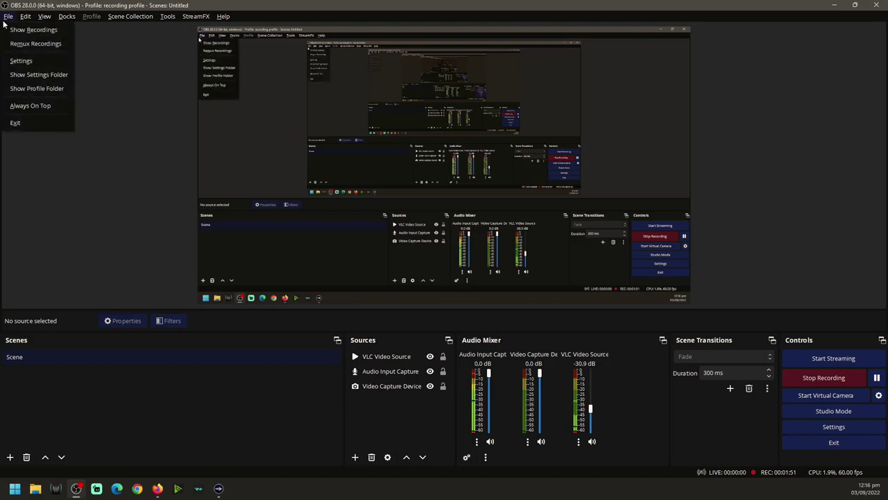
pyautogui.click(32, 64)
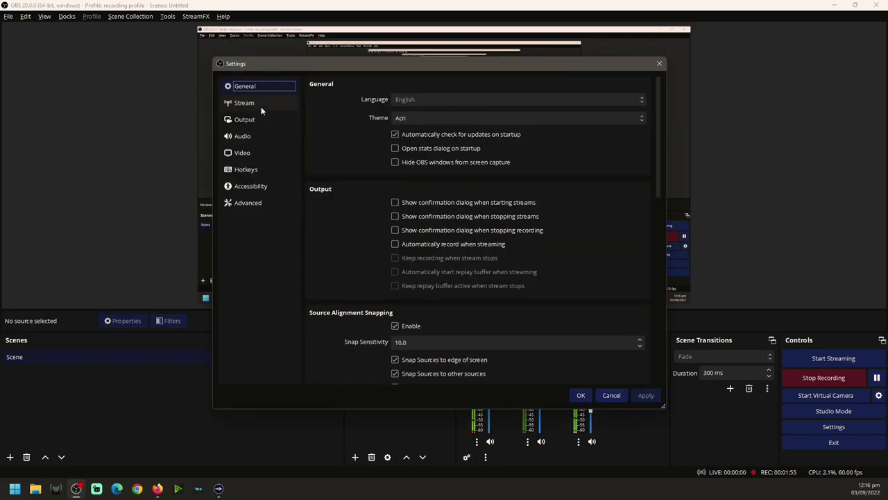
pyautogui.click(402, 119)
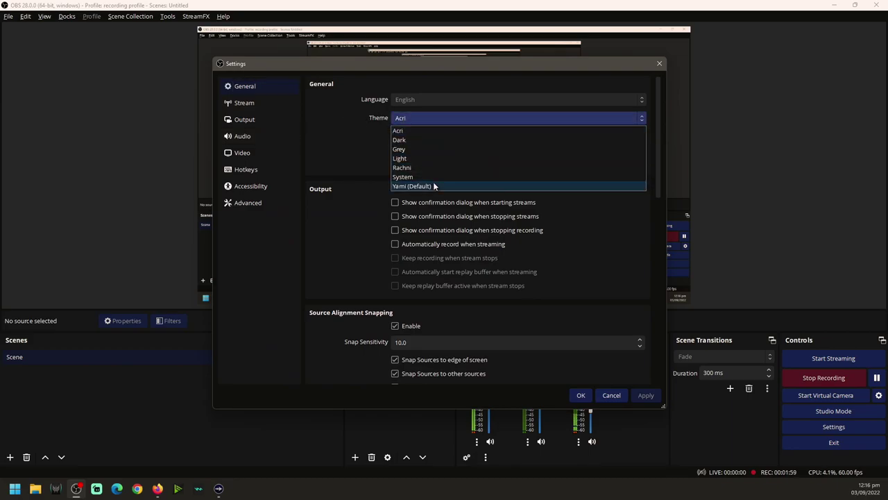
pyautogui.press('Escape')
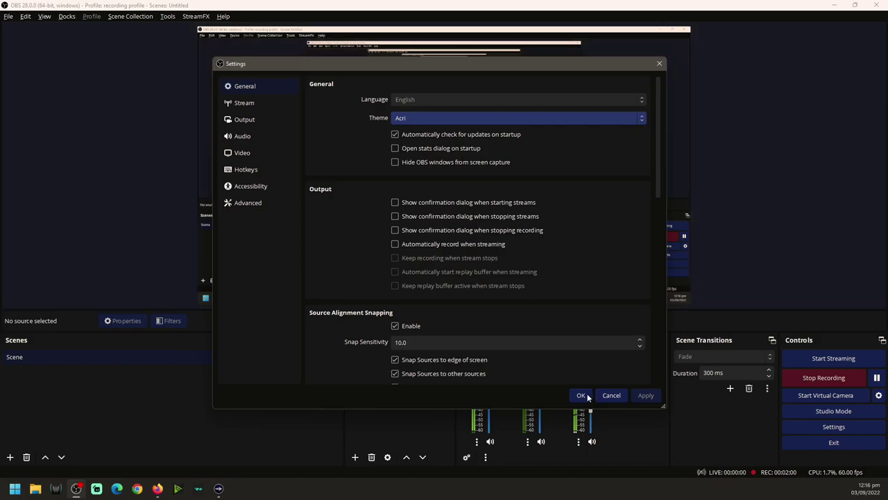
pyautogui.click(581, 395)
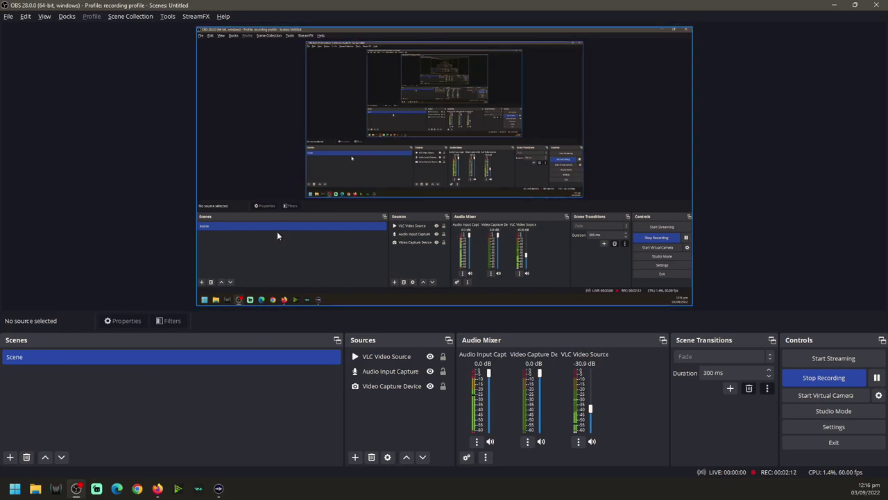
# Browse the File, Edit and View menus, then reopen Settings and list the seven themes
pyautogui.click(9, 18)
pyautogui.click(8, 16)
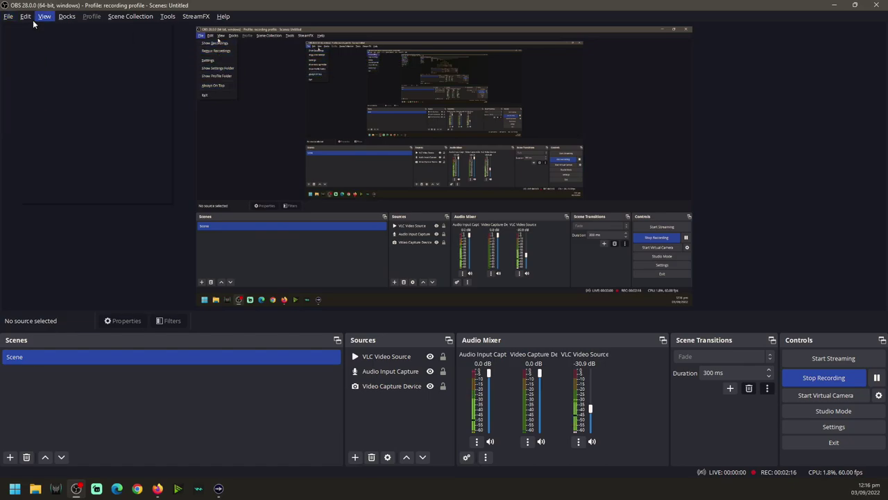
pyautogui.click(25, 16)
pyautogui.click(25, 61)
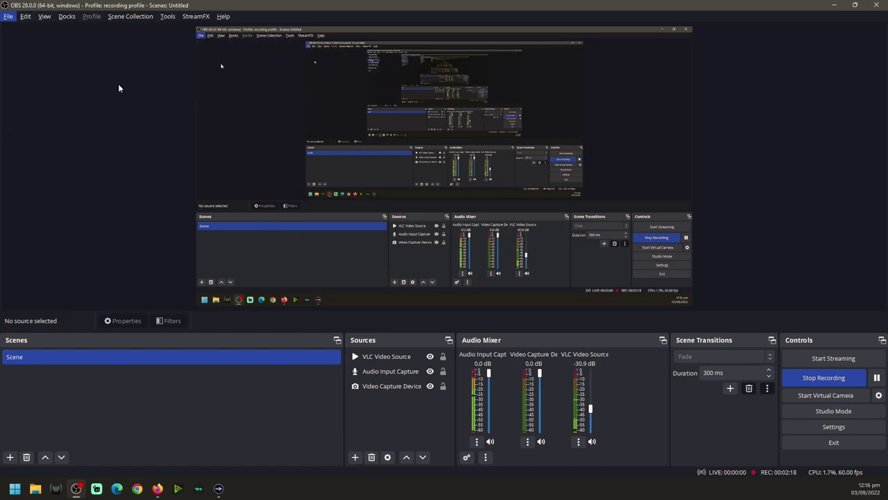
pyautogui.click(404, 119)
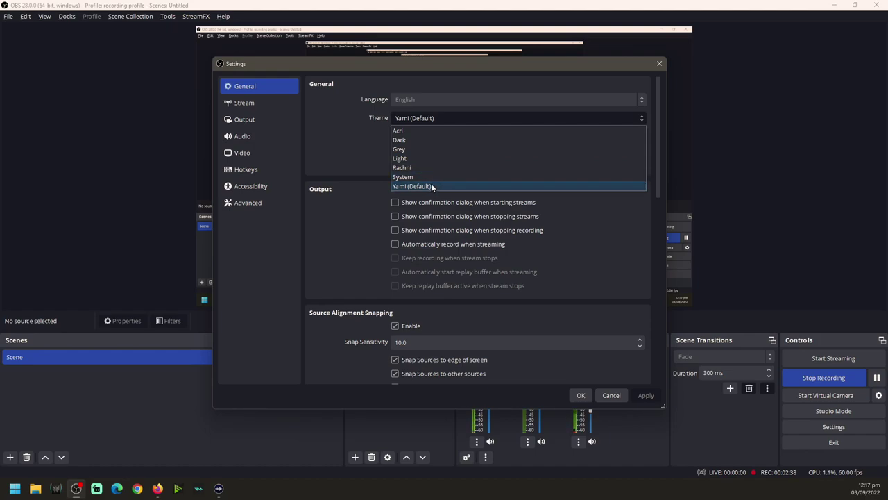
# Switch the theme to Acri, then view the Stream and Output pages (2500 Kbps, NVENC H.264, mkv)
pyautogui.press('Escape')
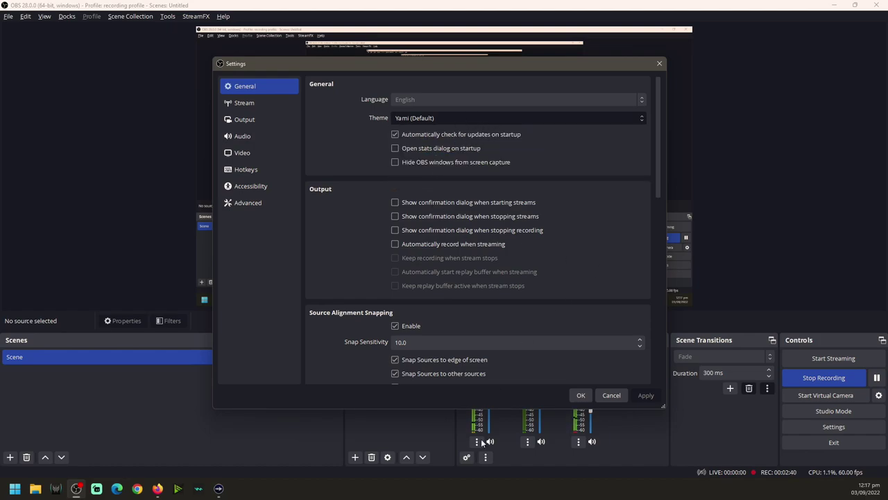
pyautogui.press('a')
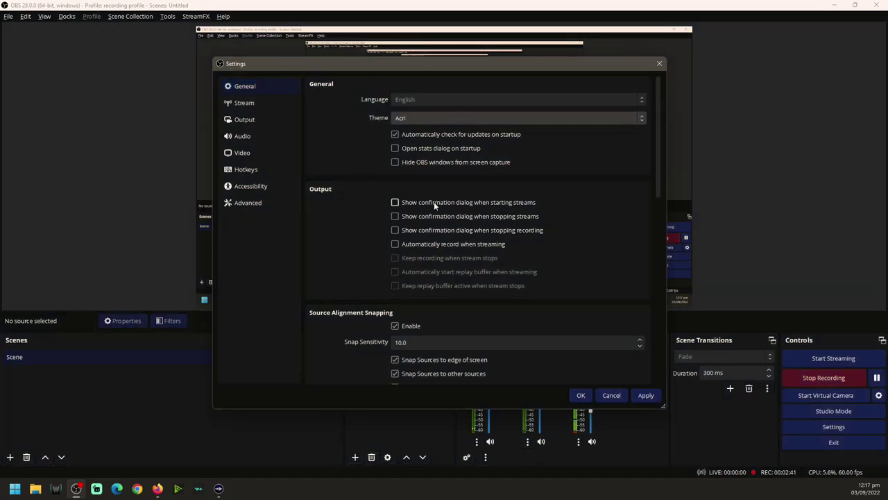
pyautogui.moveTo(655, 151); pyautogui.dragTo(608, 95)
pyautogui.click(236, 103)
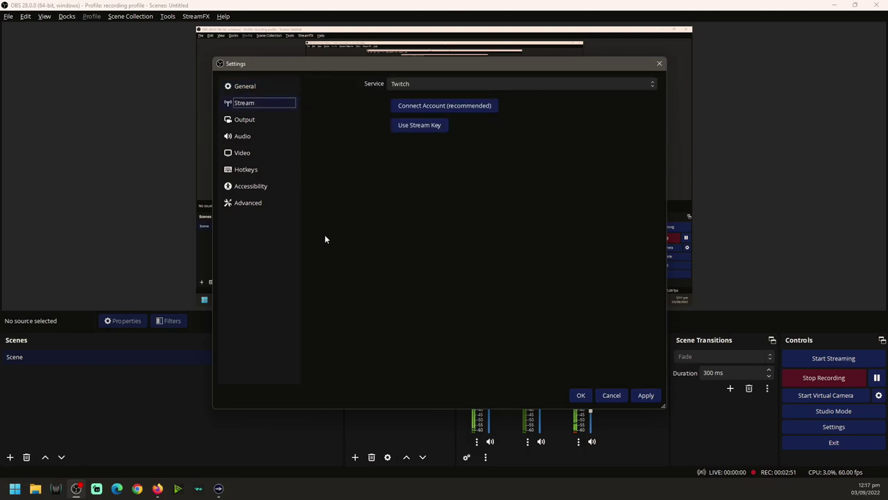
pyautogui.click(263, 121)
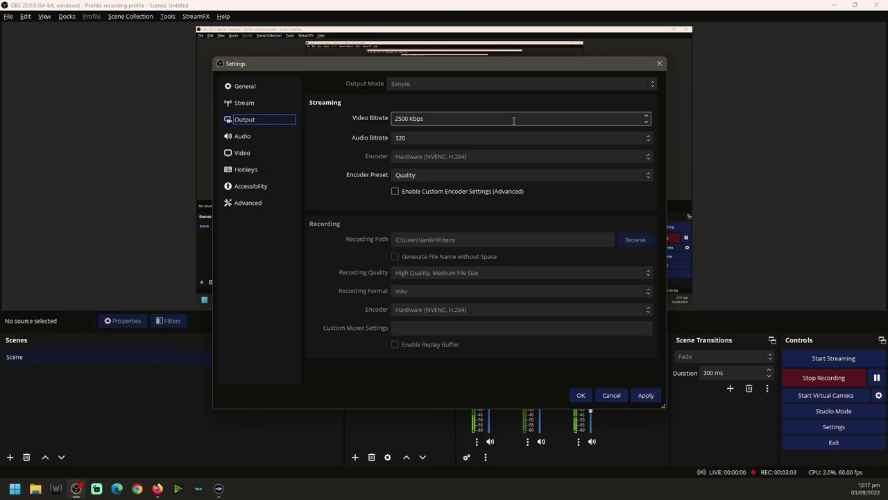
# Review the Audio and Output pages, then open Video: 1920x1080 base and output at 60 FPS
pyautogui.click(260, 136)
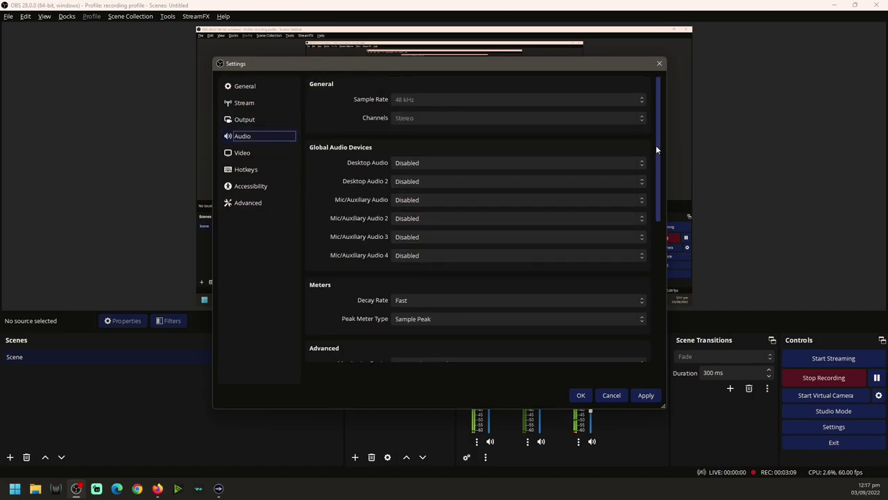
pyautogui.click(270, 120)
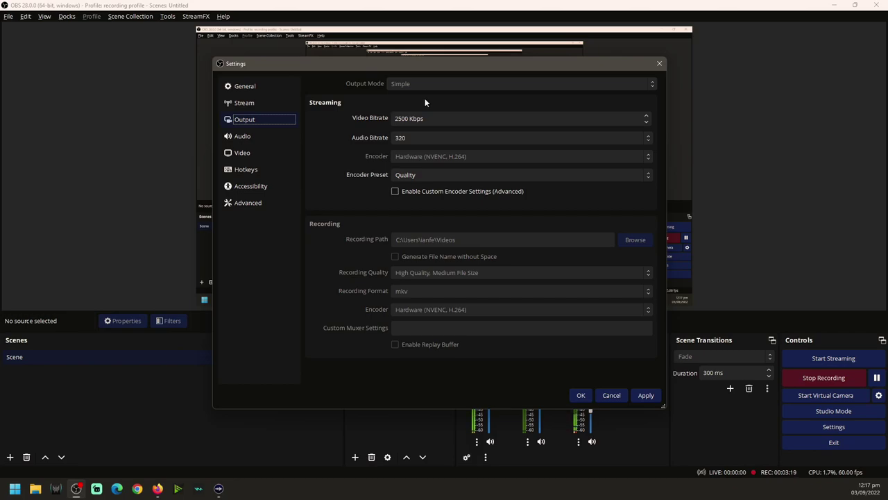
pyautogui.click(264, 137)
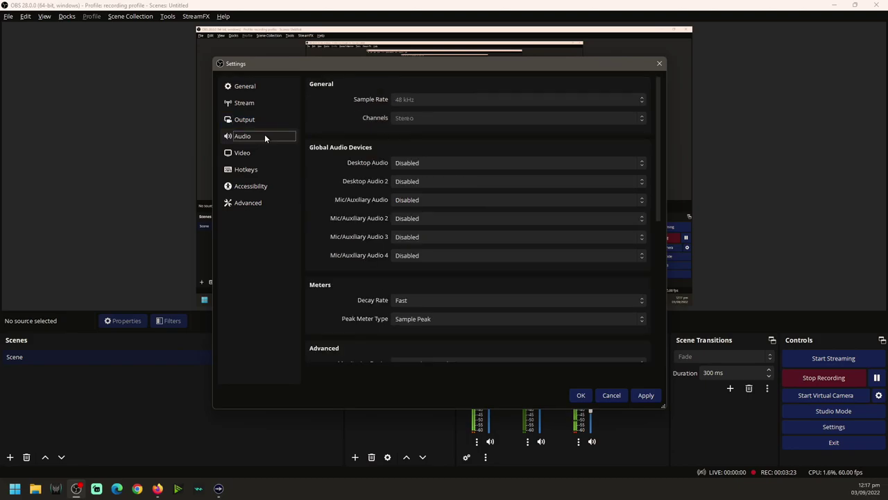
pyautogui.scroll(-5, 307, 163)
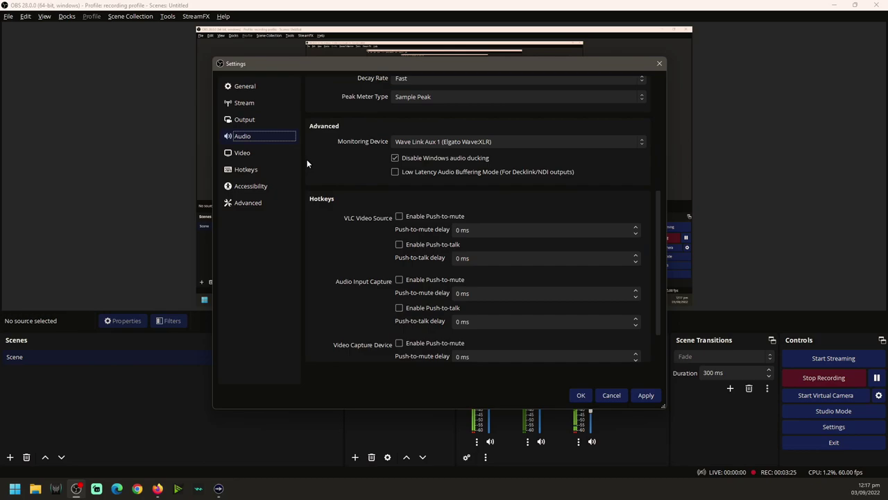
pyautogui.scroll(-2, 307, 163)
pyautogui.scroll(3, 307, 163)
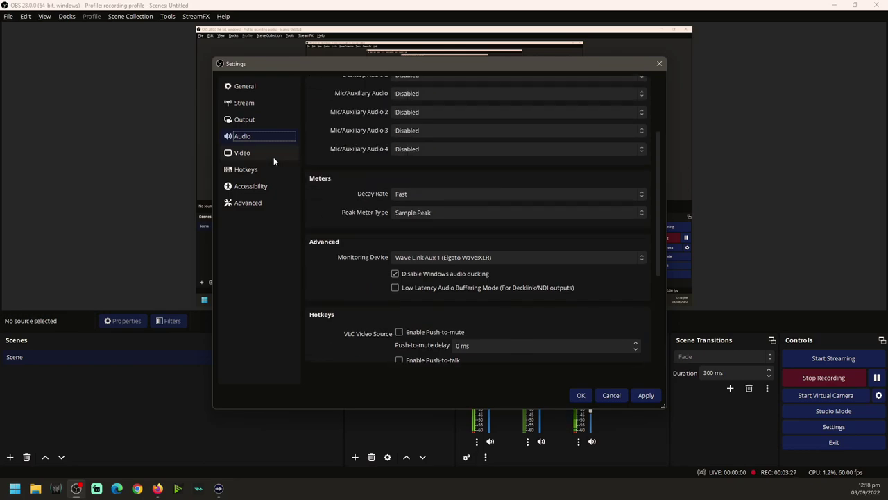
pyautogui.click(272, 158)
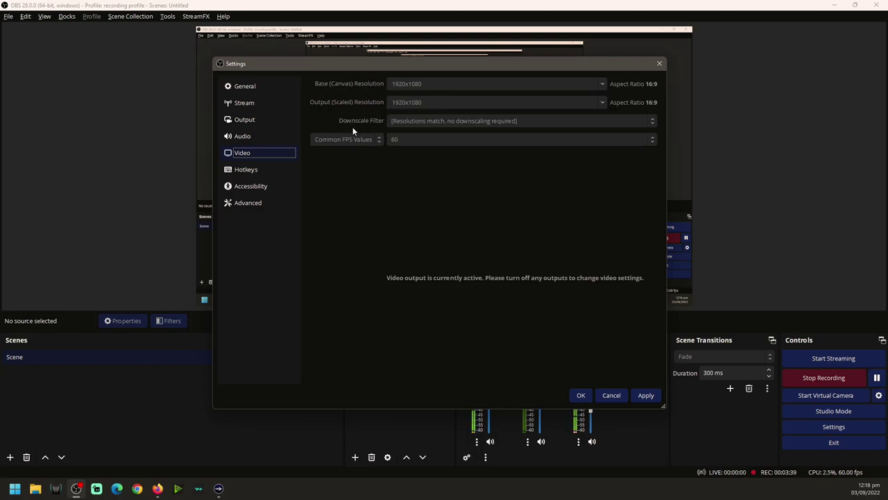
# Scroll the Hotkeys list, open Accessibility (Default color preset), and reposition the Settings window
pyautogui.click(264, 174)
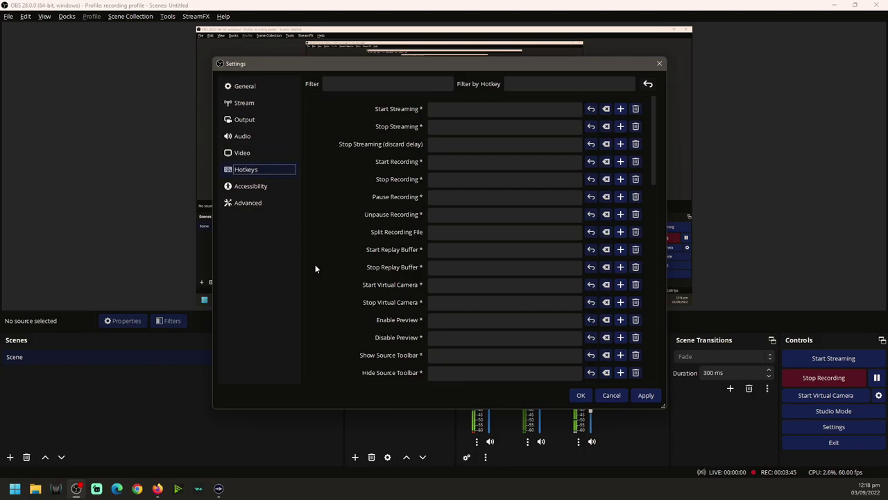
pyautogui.scroll(-3, 315, 264)
pyautogui.click(253, 185)
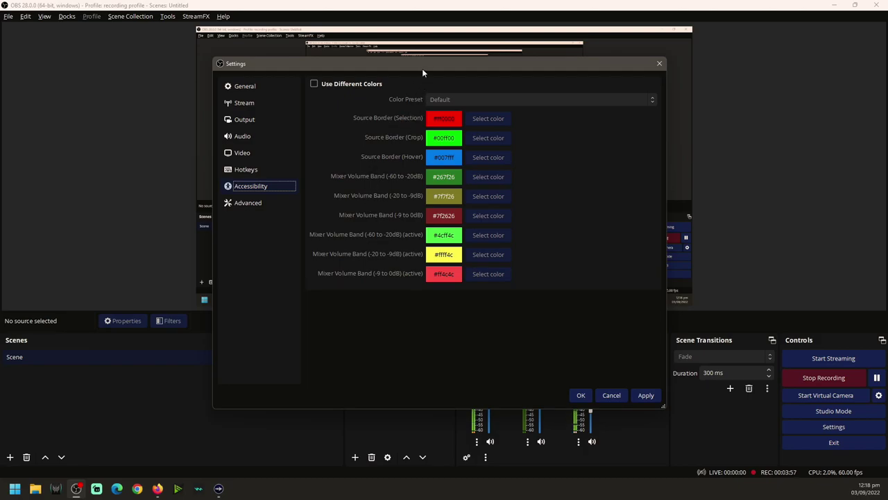
pyautogui.moveTo(422, 68); pyautogui.dragTo(594, 137)
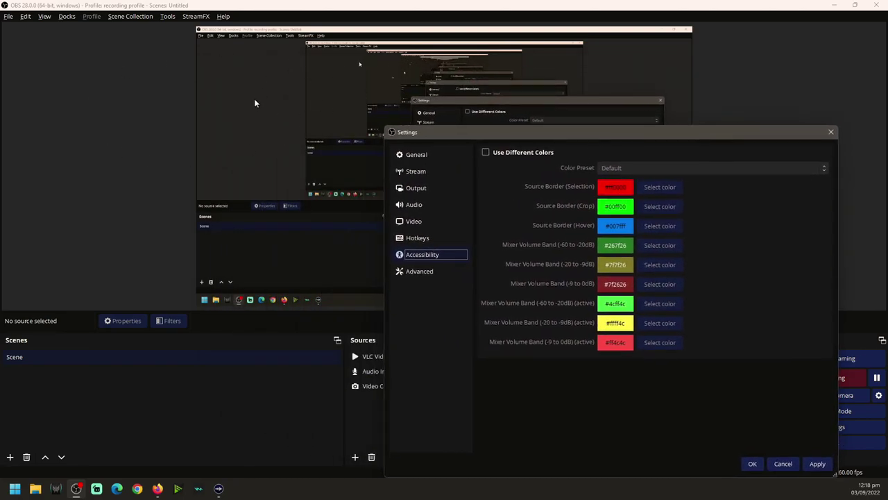
pyautogui.moveTo(478, 135); pyautogui.dragTo(266, 93)
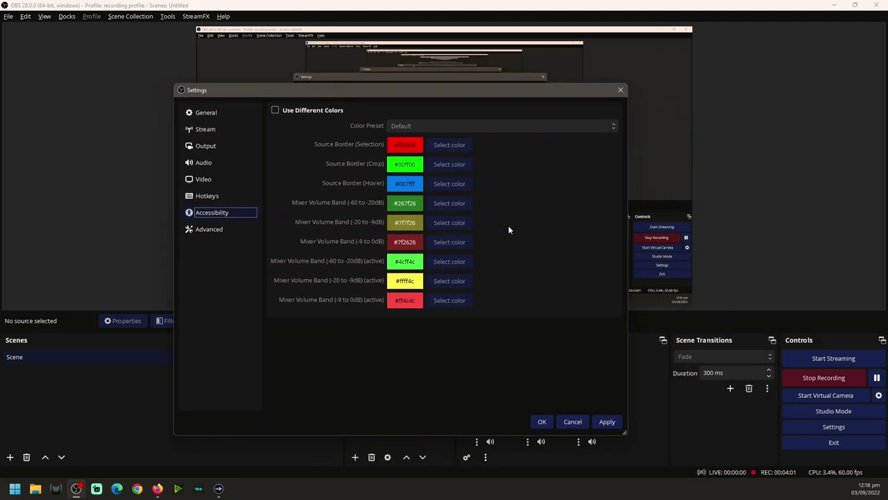
# Open Advanced, keep Process Priority at Normal, scroll the page, then Apply and OK
pyautogui.click(194, 232)
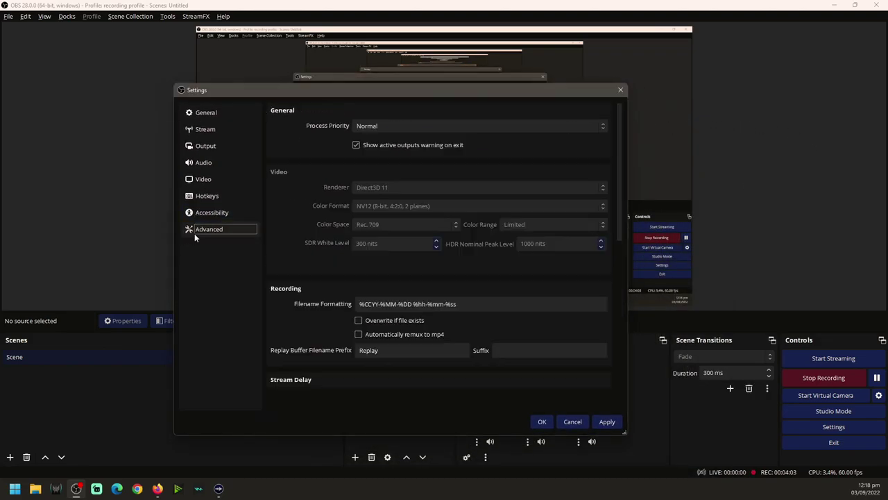
pyautogui.click(407, 125)
pyautogui.click(408, 123)
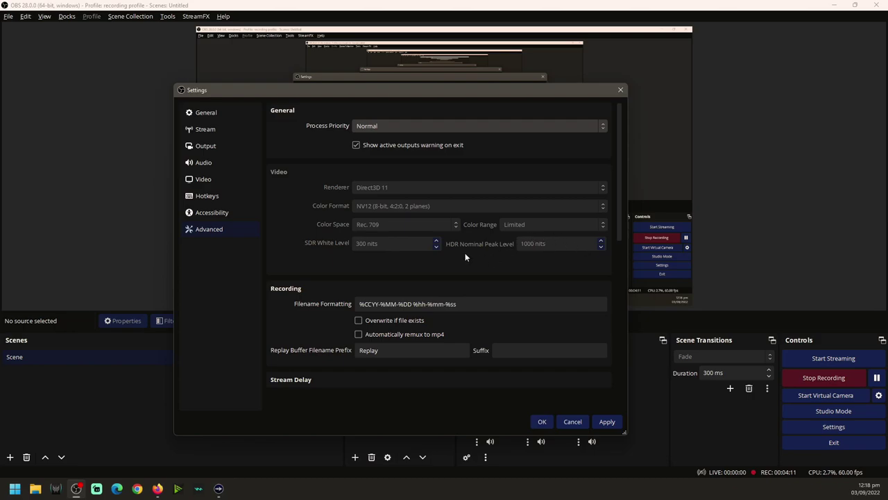
pyautogui.scroll(-5, 499, 258)
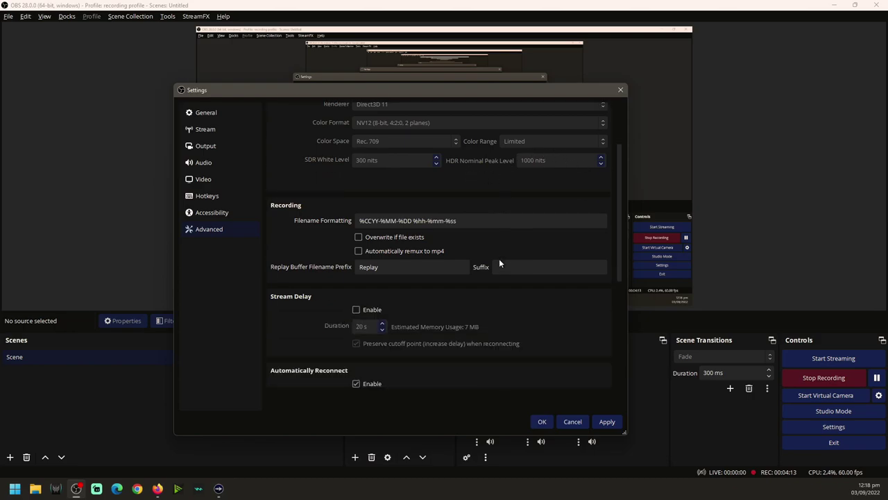
pyautogui.scroll(-5, 614, 255)
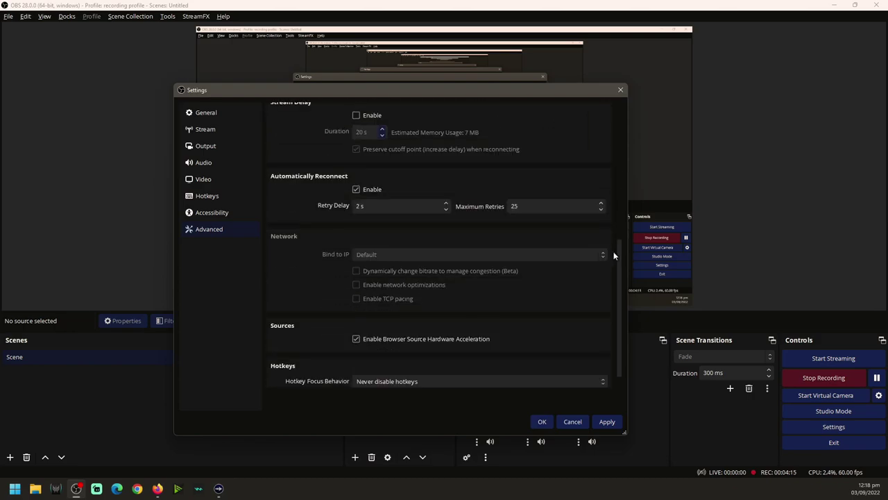
pyautogui.click(607, 423)
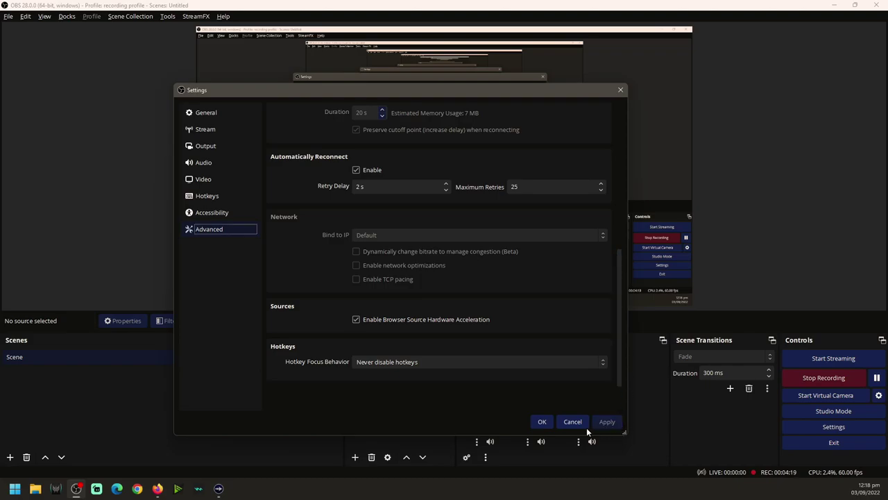
pyautogui.click(541, 422)
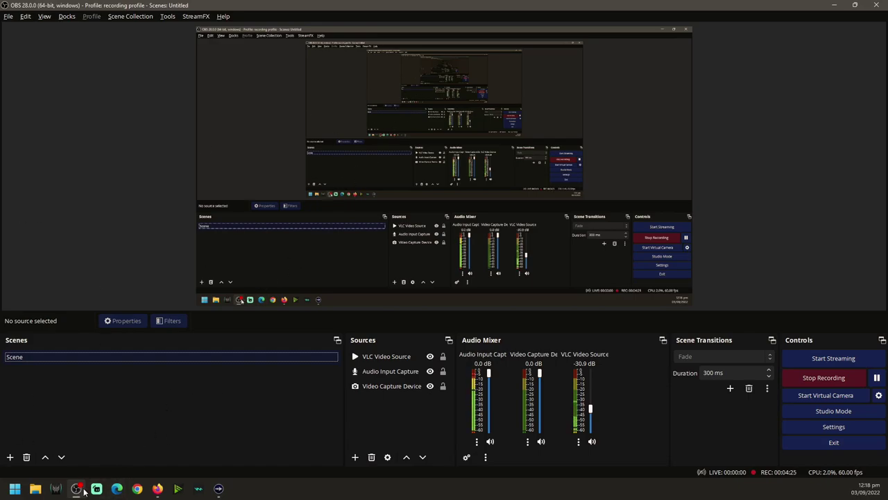
# In Firefox, show the OBS Studio 28.0 release notes and open the Plugin Compatibility link in a new tab
pyautogui.moveTo(158, 489)
pyautogui.click(132, 425)
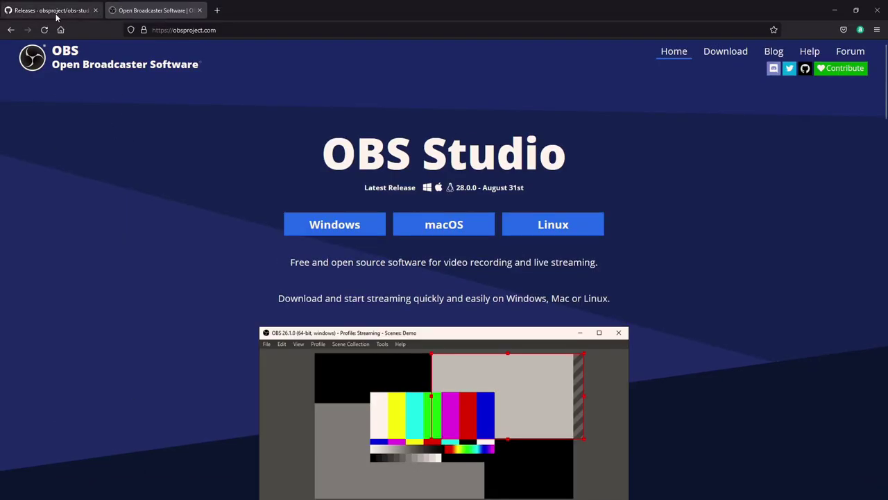
pyautogui.click(59, 14)
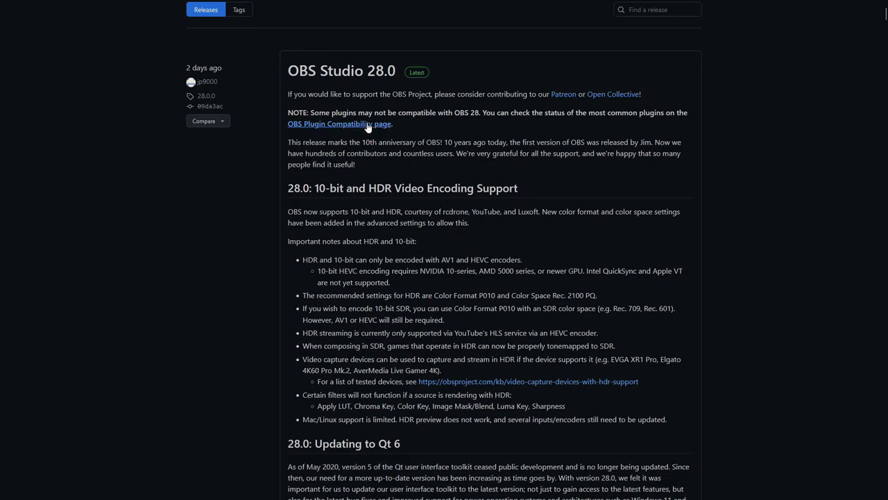
pyautogui.rightClick(369, 127)
pyautogui.press('Escape')
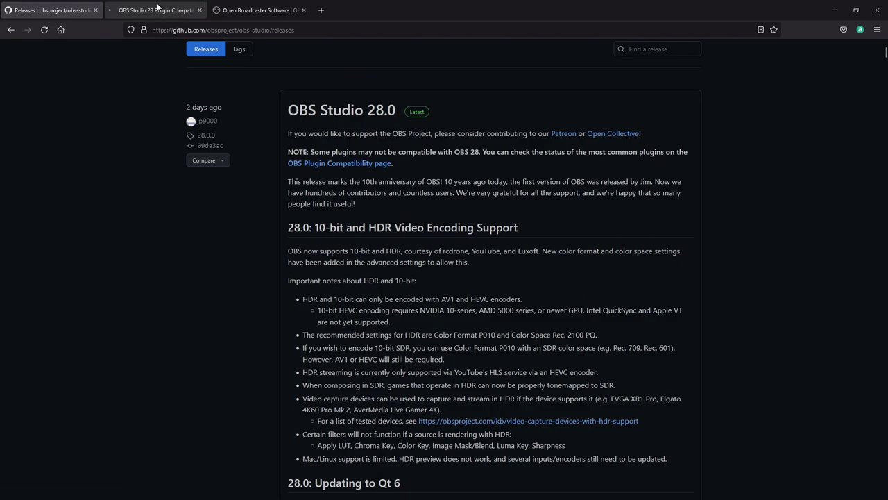
# Scroll through the OBS Studio 28 plugin compatibility table, then switch to the homepage tab showing 28.0.0
pyautogui.click(148, 8)
pyautogui.scroll(-1, 433, 196)
pyautogui.scroll(-2, 434, 196)
pyautogui.scroll(1, 434, 197)
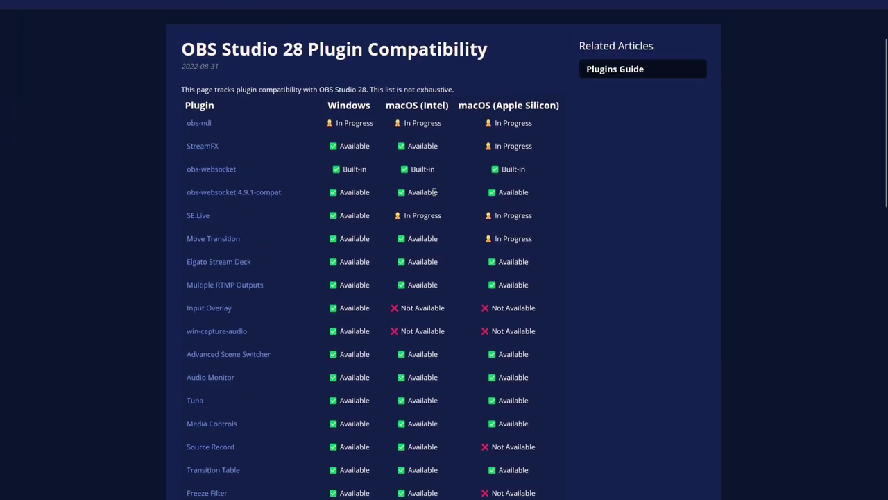
pyautogui.scroll(-10, 232, 123)
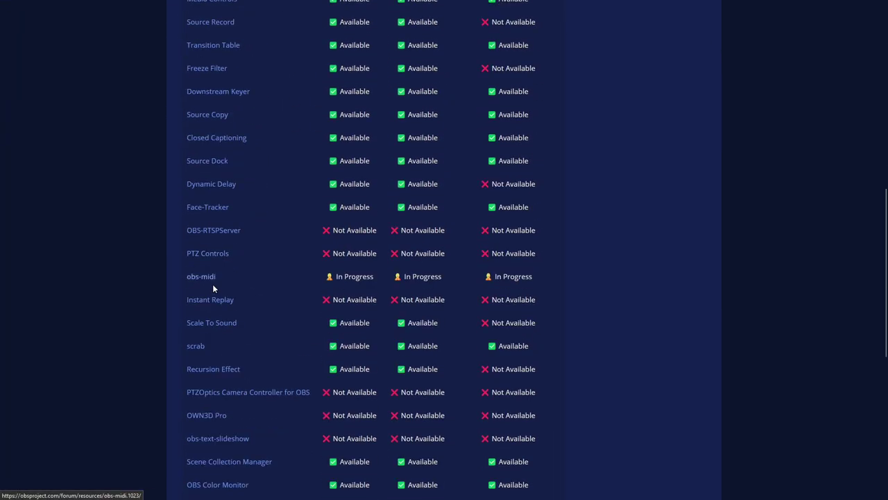
pyautogui.scroll(10, 213, 291)
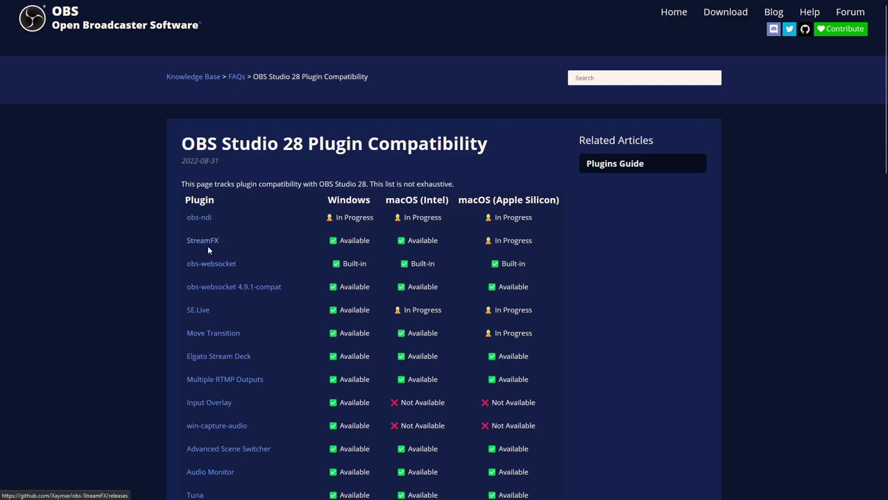
pyautogui.scroll(-1, 228, 262)
pyautogui.scroll(-7, 228, 262)
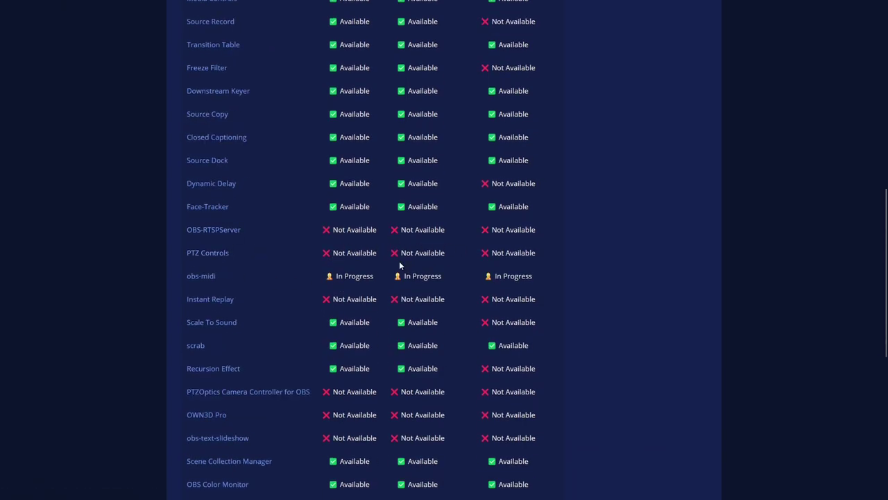
pyautogui.scroll(-5, 399, 261)
pyautogui.scroll(6, 408, 262)
pyautogui.scroll(6, 408, 262)
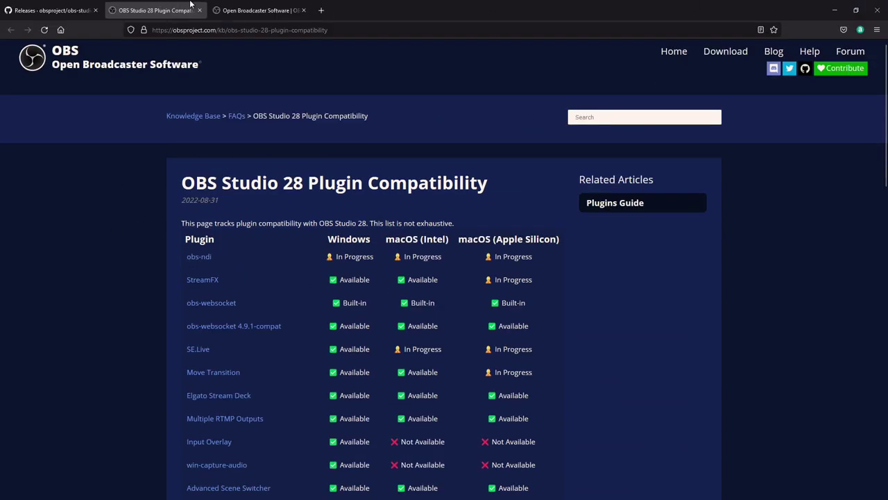
pyautogui.click(219, 5)
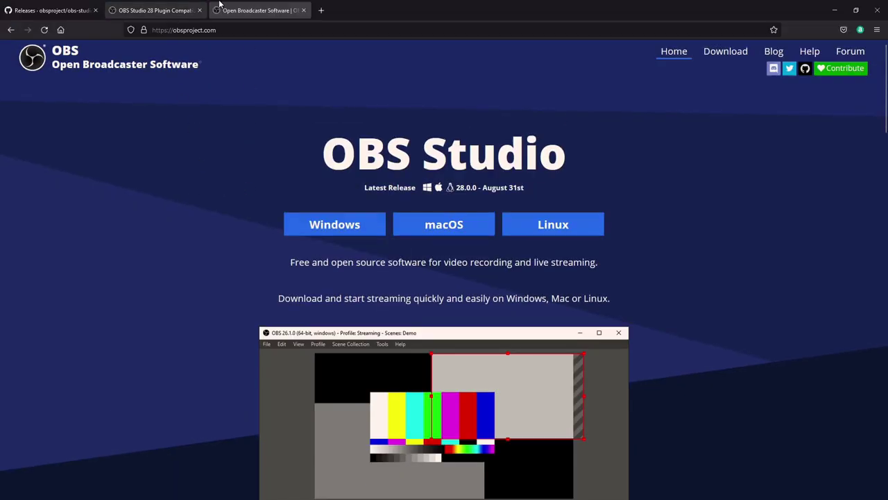
pyautogui.click(48, 9)
pyautogui.scroll(-3, 373, 258)
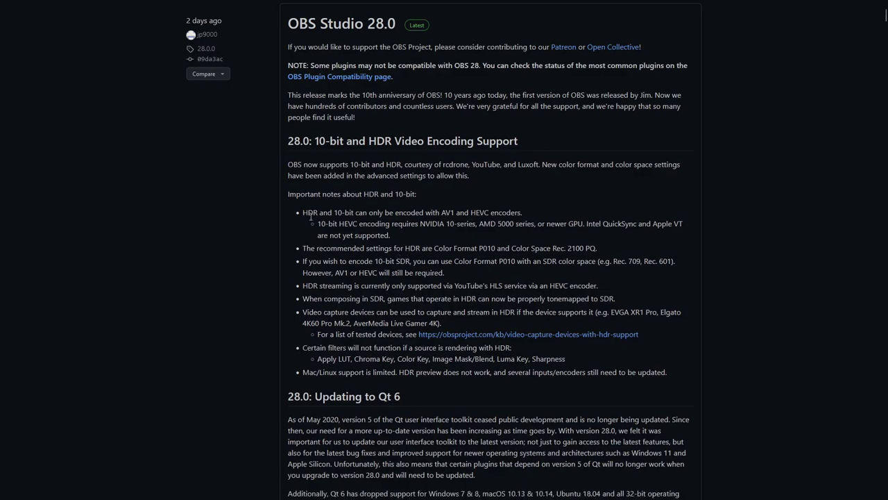
pyautogui.doubleClick(310, 215)
pyautogui.moveTo(310, 215); pyautogui.dragTo(383, 223)
pyautogui.click(410, 235)
pyautogui.scroll(-1, 498, 348)
pyautogui.scroll(2, 501, 342)
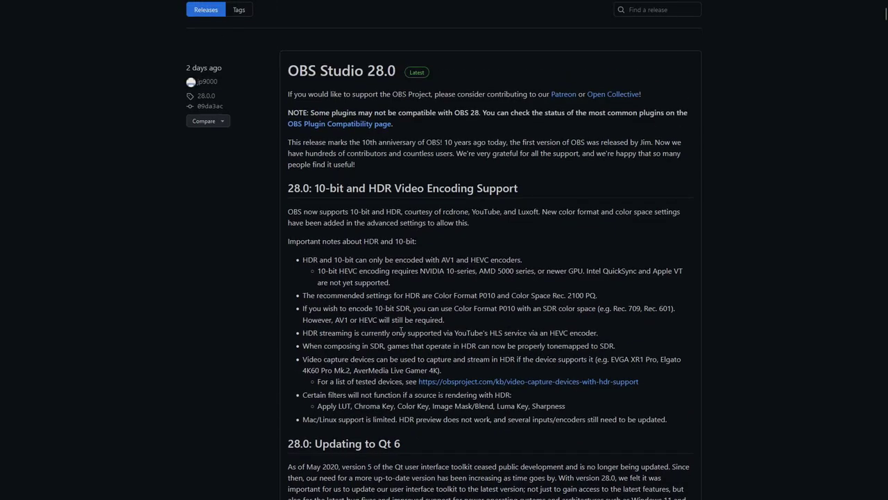
pyautogui.click(298, 12)
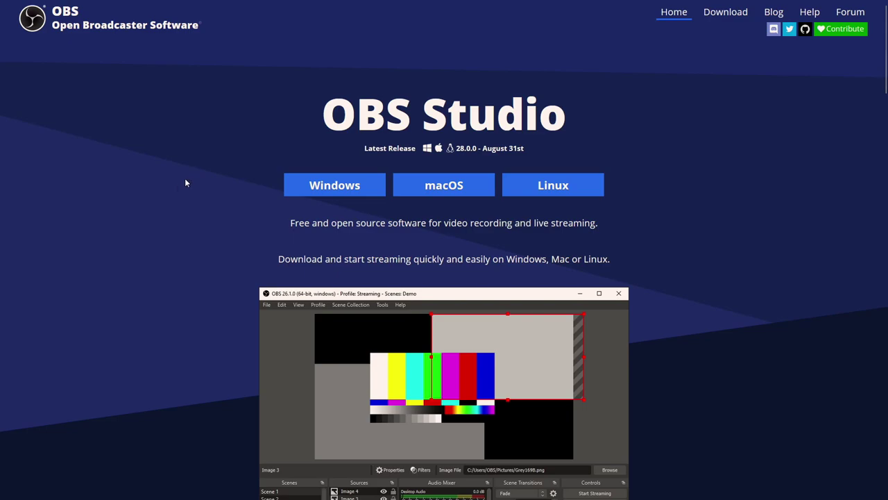
pyautogui.moveTo(178, 5)
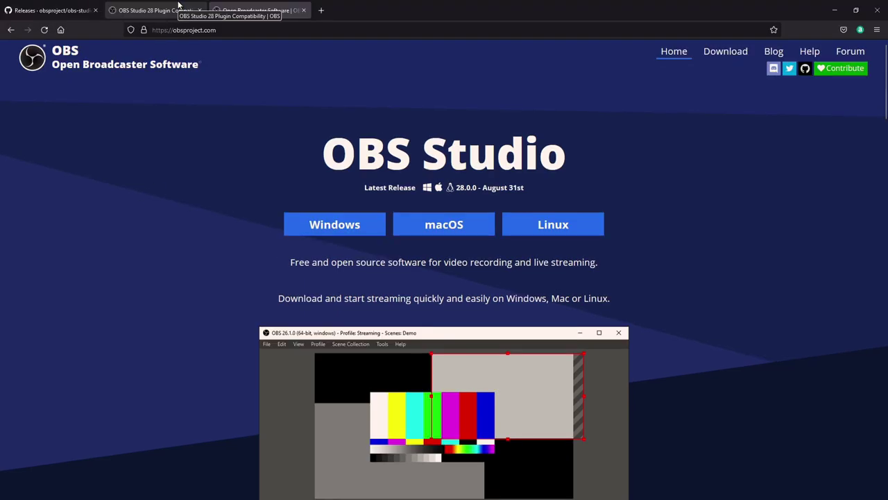
pyautogui.click(177, 7)
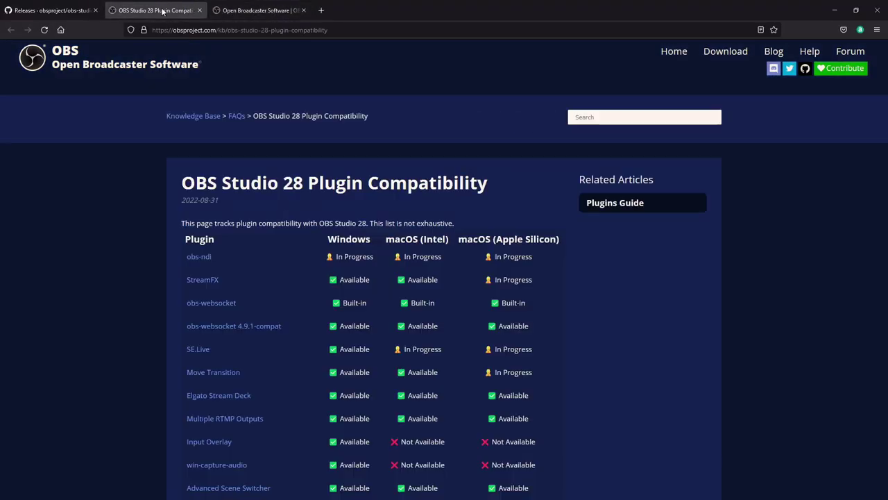
pyautogui.click(75, 8)
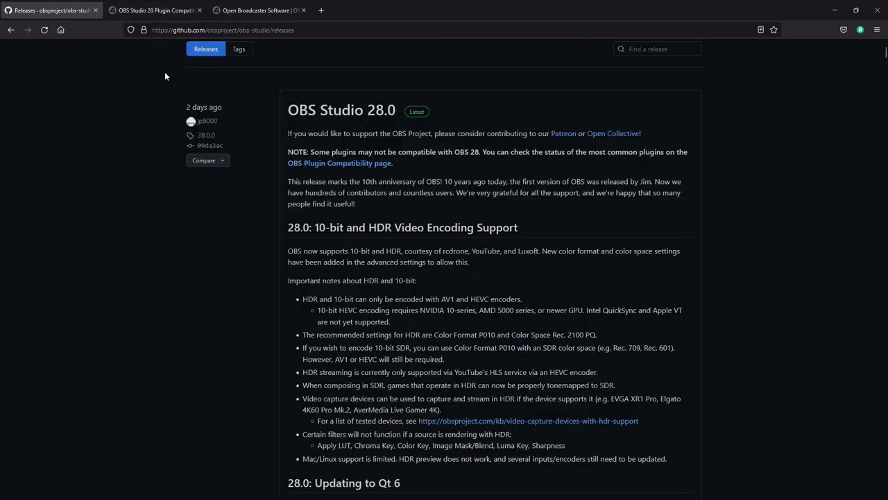
pyautogui.click(319, 7)
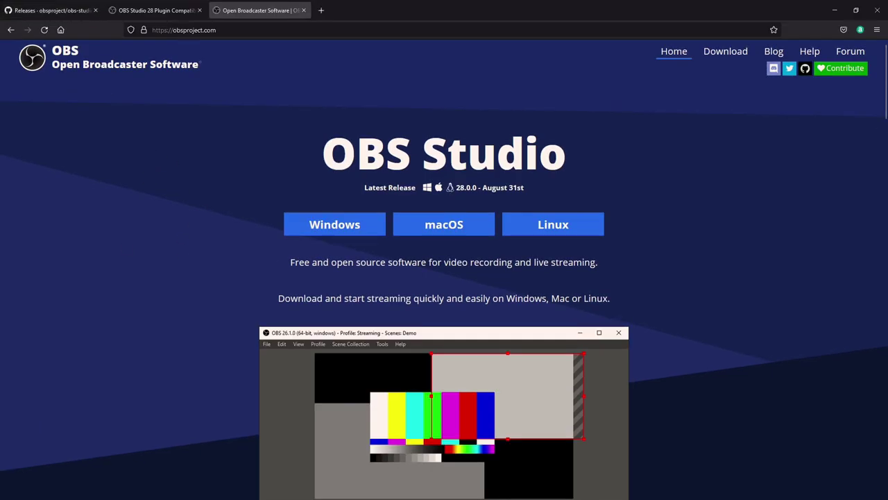
# Back in OBS, add an Application Audio Capture (BETA) source capturing the Spotify web player window
pyautogui.hotkey('alt', 'Tab')
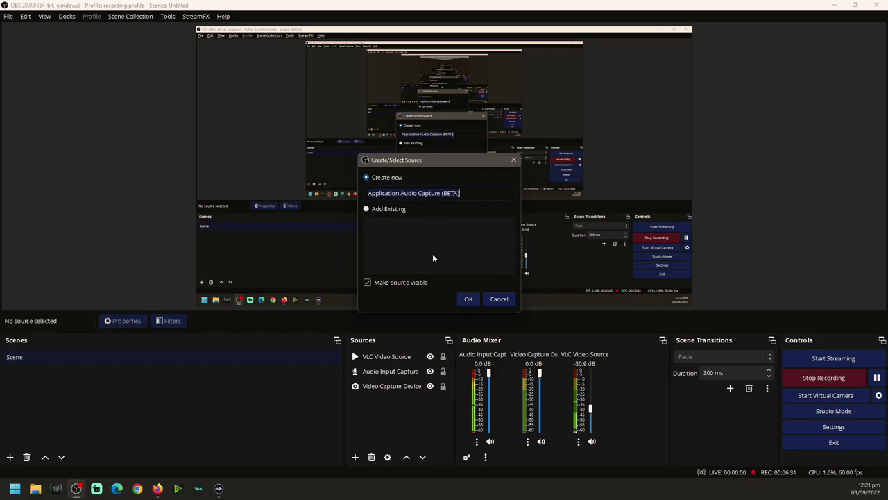
pyautogui.click(469, 299)
pyautogui.click(485, 128)
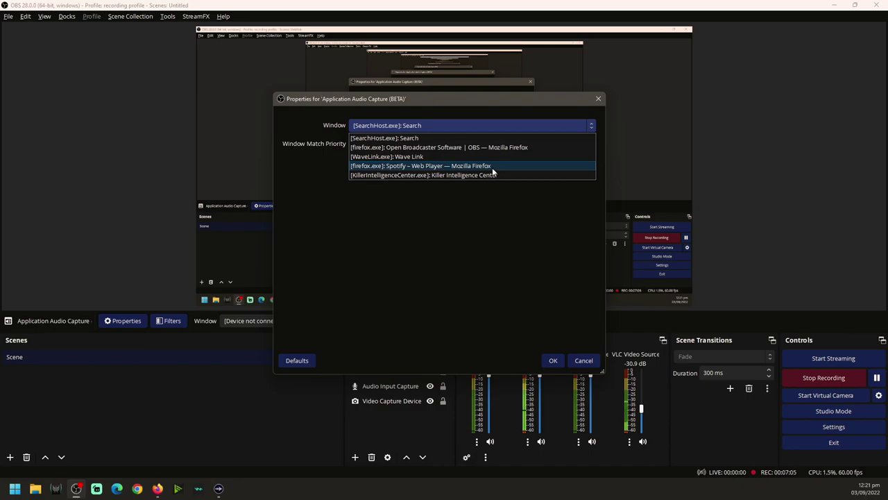
pyautogui.click(493, 168)
pyautogui.click(486, 146)
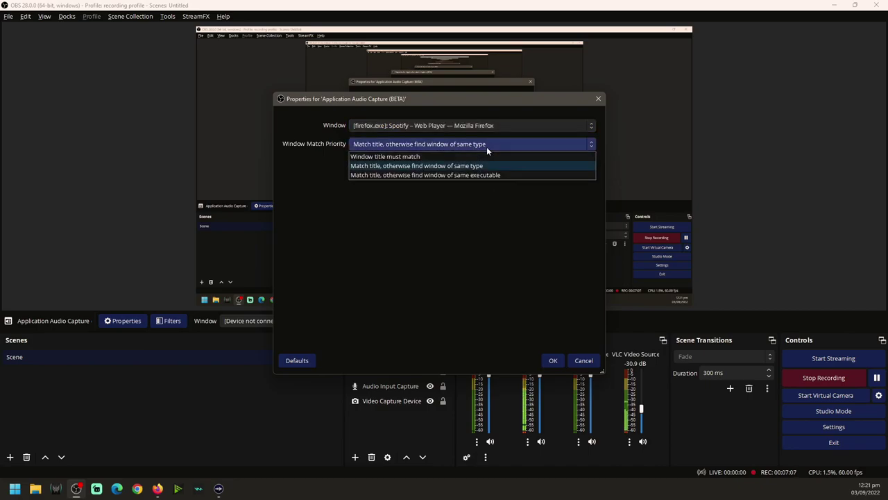
pyautogui.click(487, 147)
pyautogui.click(553, 360)
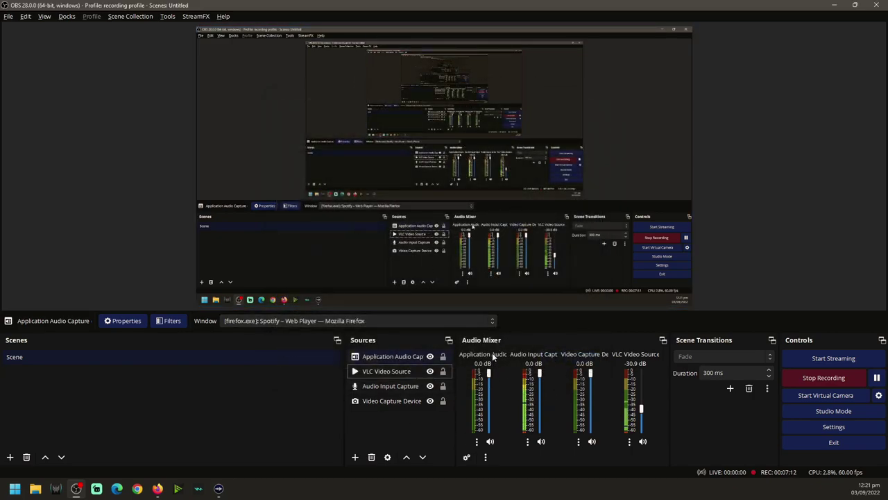
# Delete the Application Audio Capture source, confirm its removal, and select the Scene
pyautogui.click(415, 356)
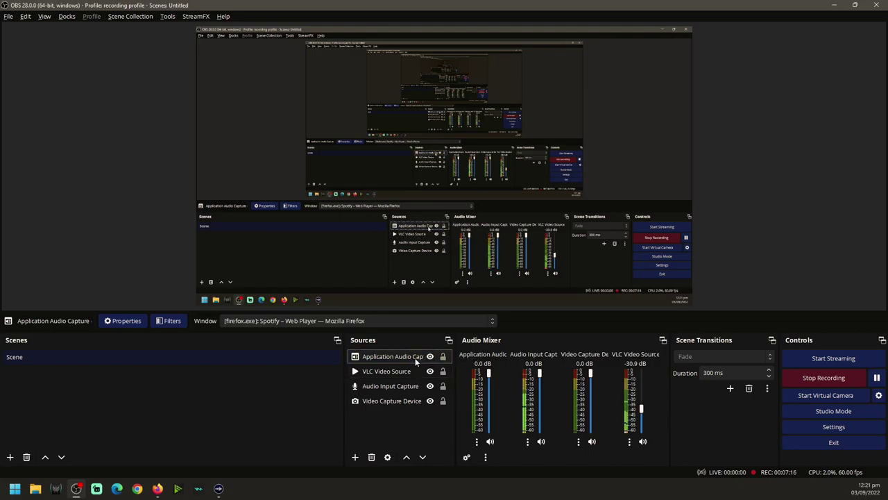
pyautogui.press('Delete')
pyautogui.press('Return')
pyautogui.click(176, 412)
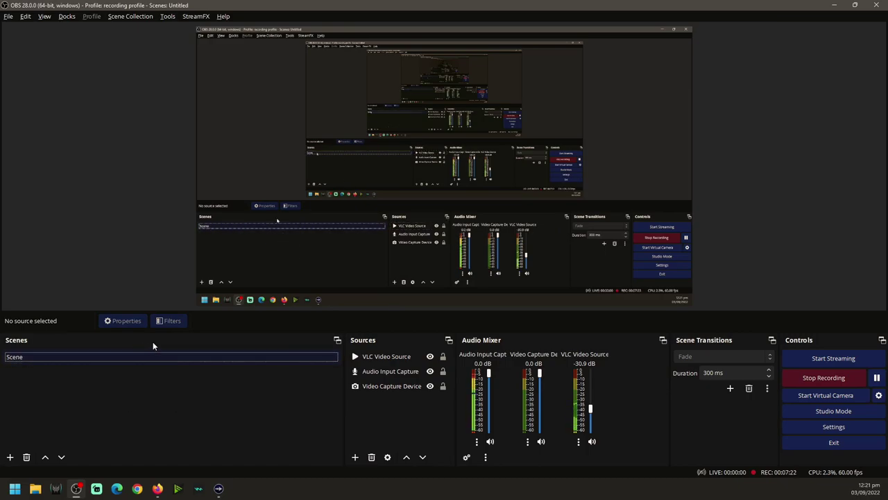
pyautogui.click(10, 456)
pyautogui.click(452, 254)
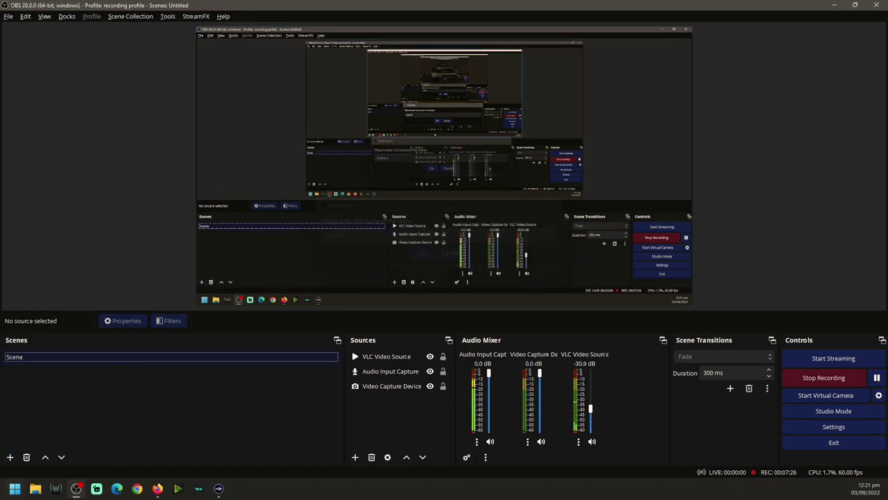
pyautogui.click(392, 358)
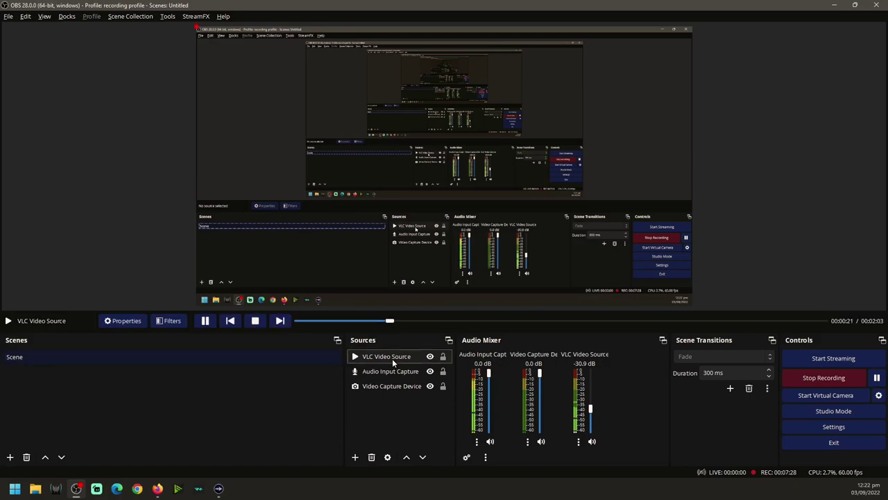
pyautogui.click(123, 320)
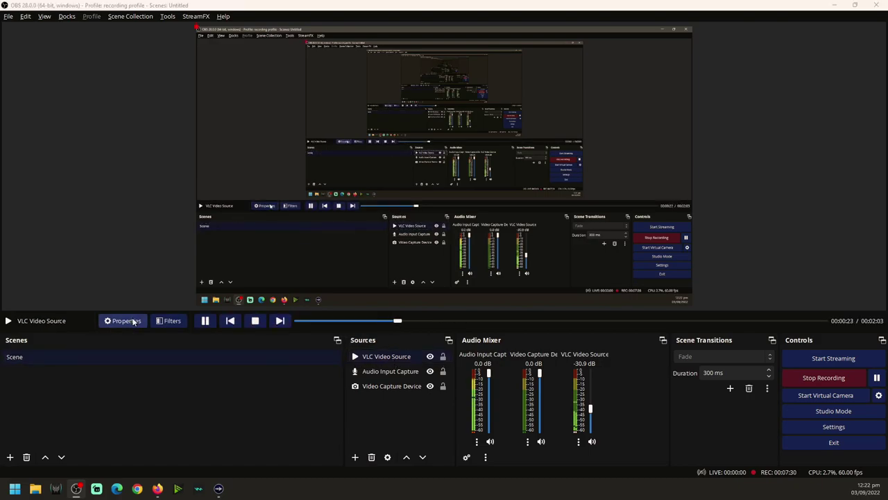
pyautogui.click(582, 360)
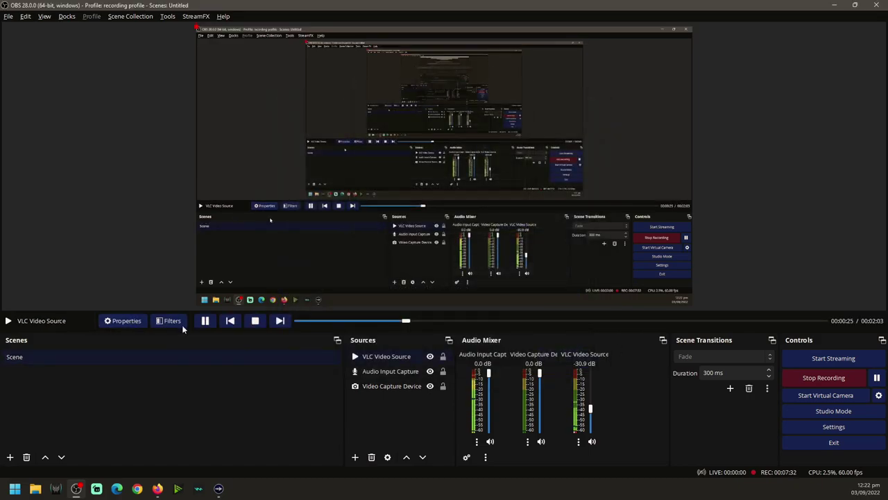
pyautogui.click(169, 320)
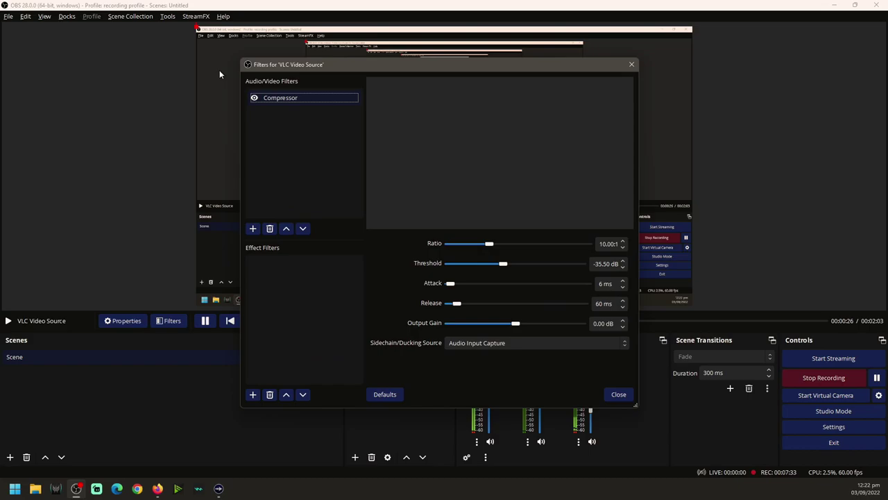
pyautogui.click(623, 394)
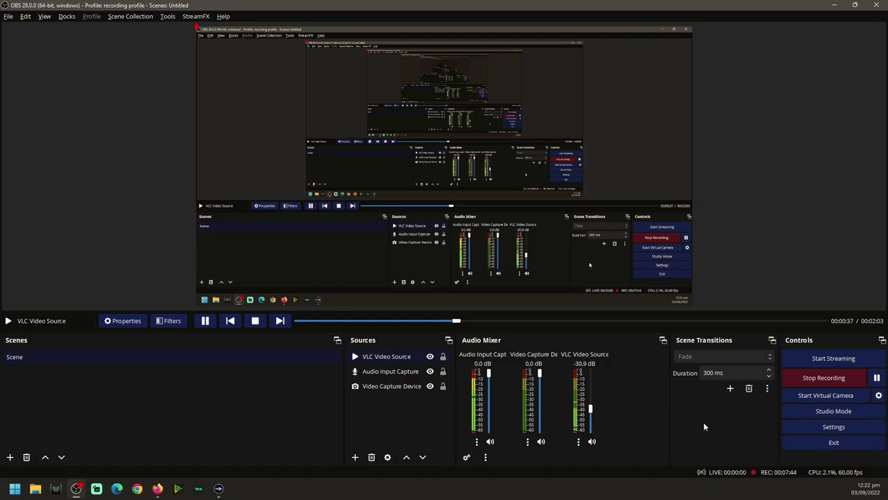
pyautogui.click(308, 382)
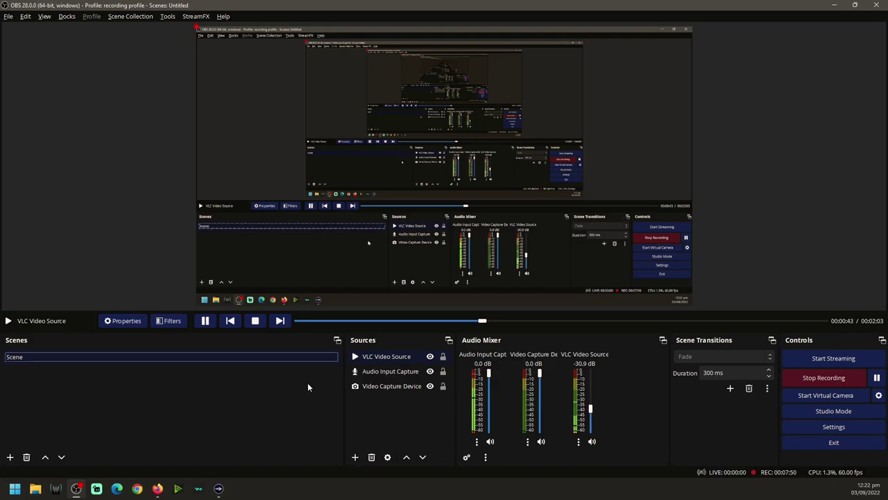
pyautogui.click(381, 417)
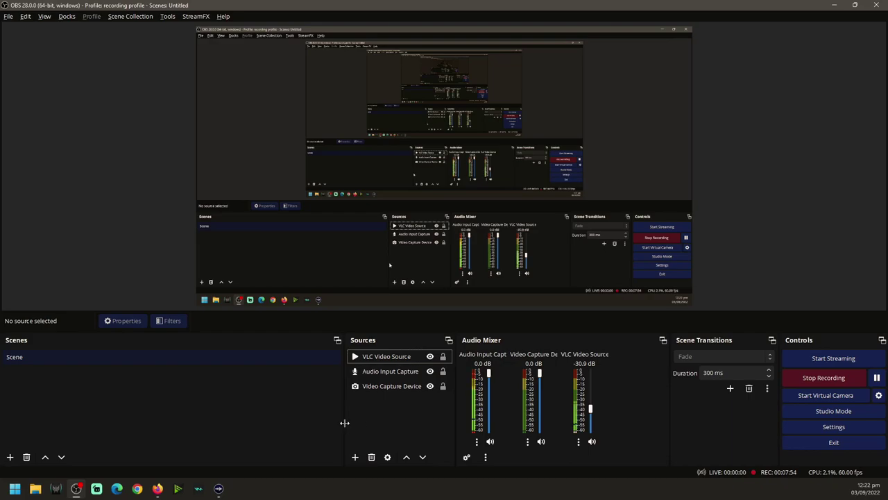
# Drag the Scenes/Sources splitter left to widen Sources, then bring the OBS website in Firefox forward
pyautogui.moveTo(345, 422); pyautogui.dragTo(314, 423)
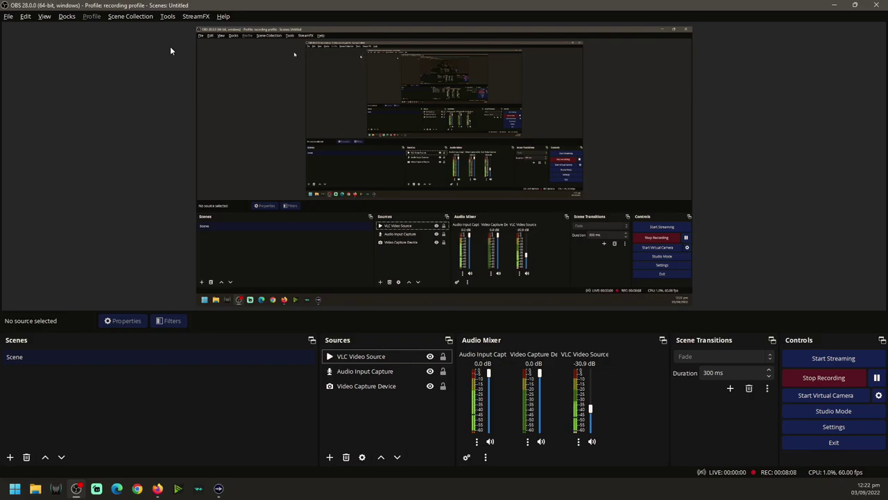
pyautogui.moveTo(158, 489)
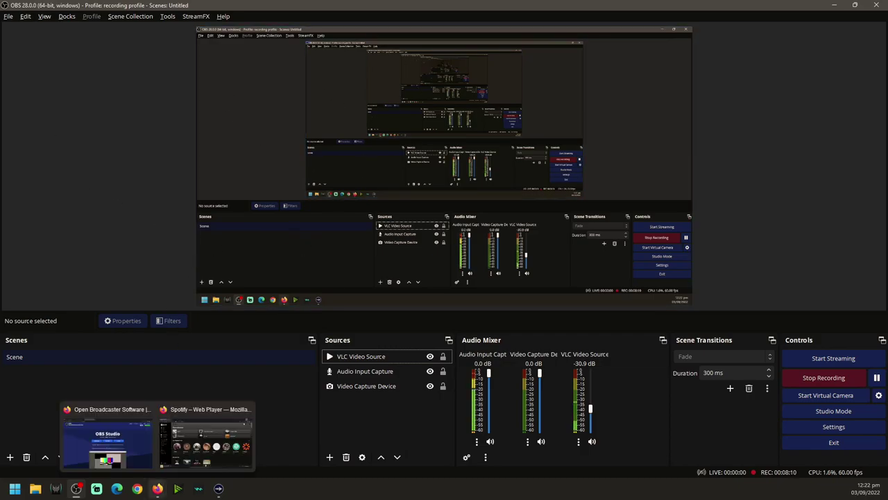
pyautogui.click(138, 438)
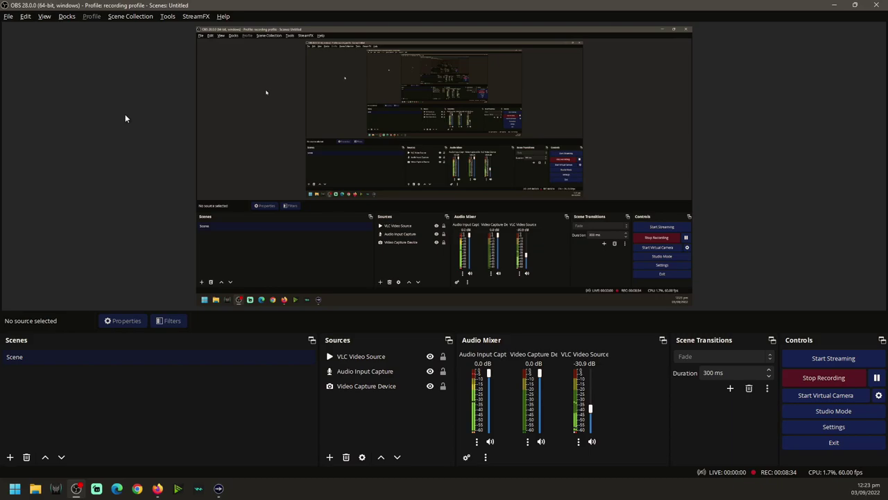
# Bring up the OBS Project website and scroll through the OBS Studio 28 Plugin Compatibility table
pyautogui.moveTo(157, 489)
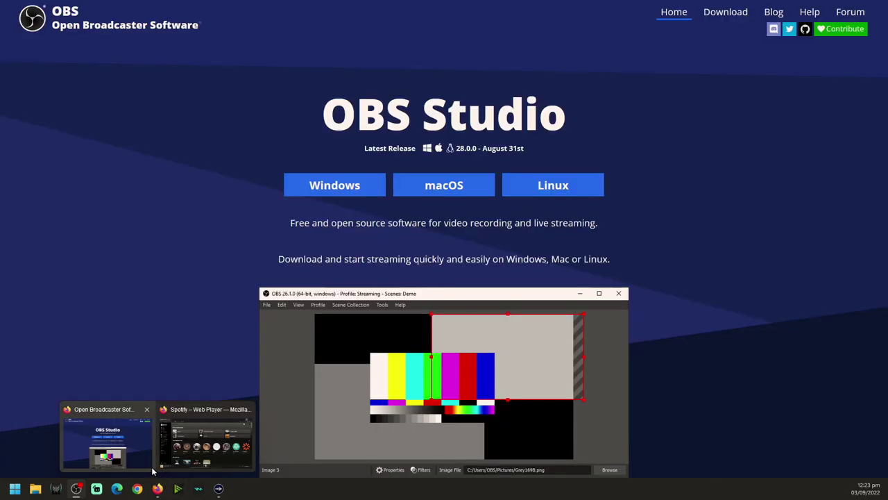
pyautogui.click(119, 444)
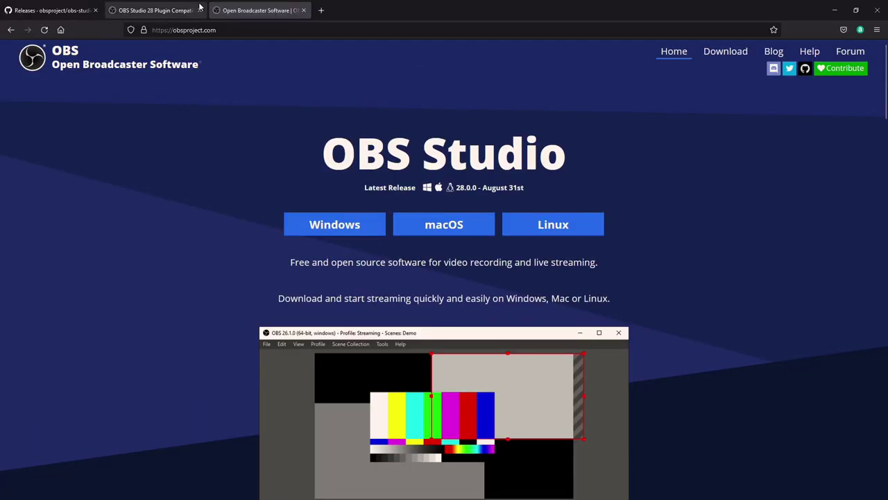
pyautogui.click(149, 10)
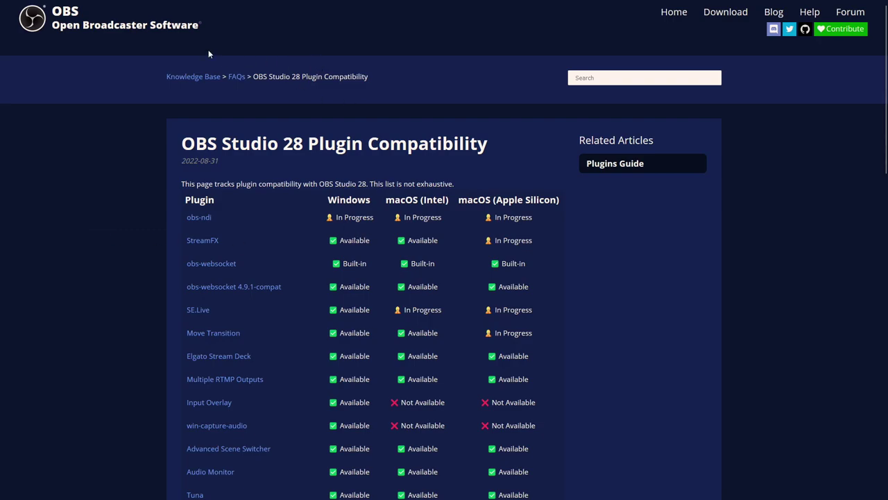
pyautogui.scroll(-2, 472, 262)
pyautogui.scroll(1, 456, 342)
pyautogui.moveTo(460, 355); pyautogui.dragTo(389, 354)
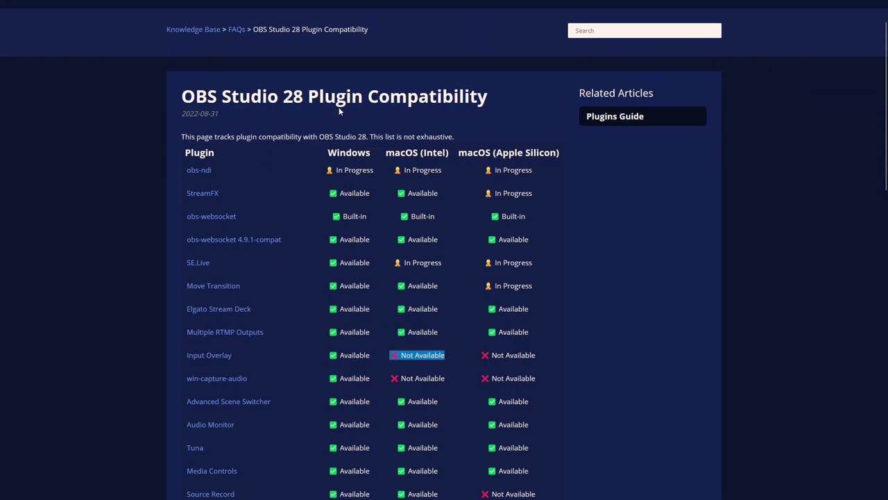
# Switch back and forth between the OBS homepage and the Plugin Compatibility page
pyautogui.moveTo(557, 1)
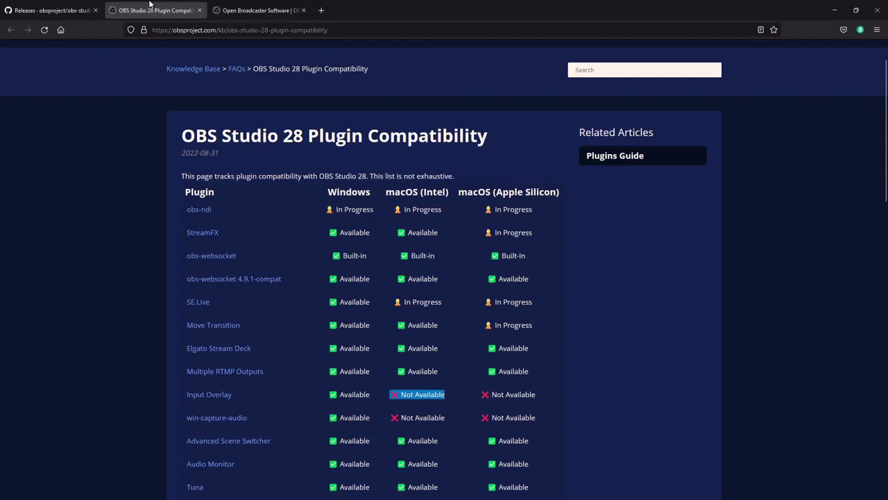
pyautogui.click(213, 9)
pyautogui.click(161, 15)
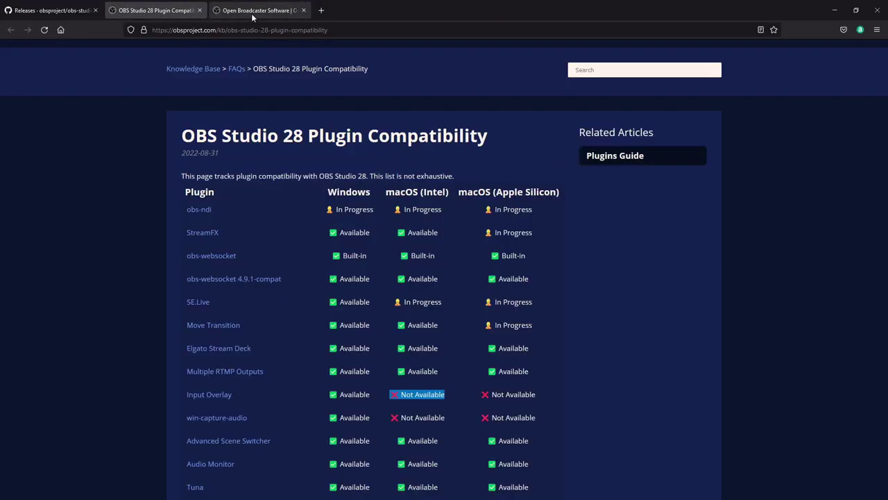
pyautogui.click(253, 15)
pyautogui.click(168, 14)
pyautogui.click(260, 8)
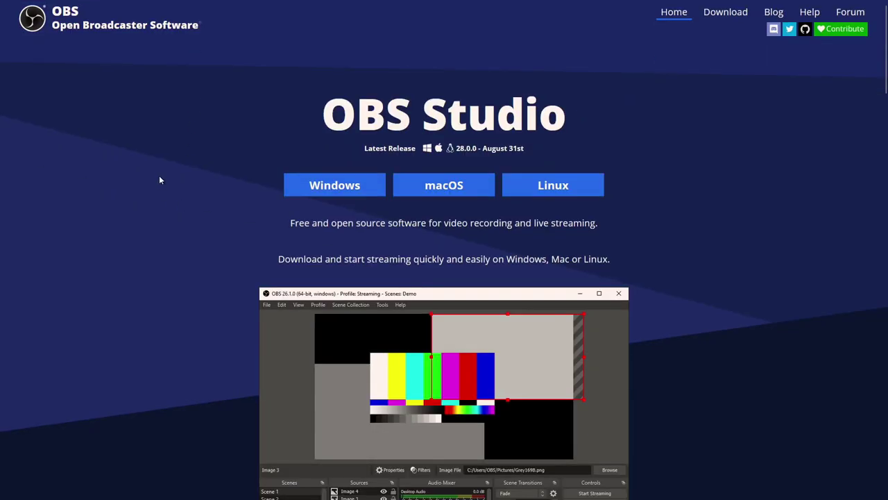
# Revisit the Plugin Compatibility page, then show the OBS homepage full screen with F11
pyautogui.moveTo(190, 4)
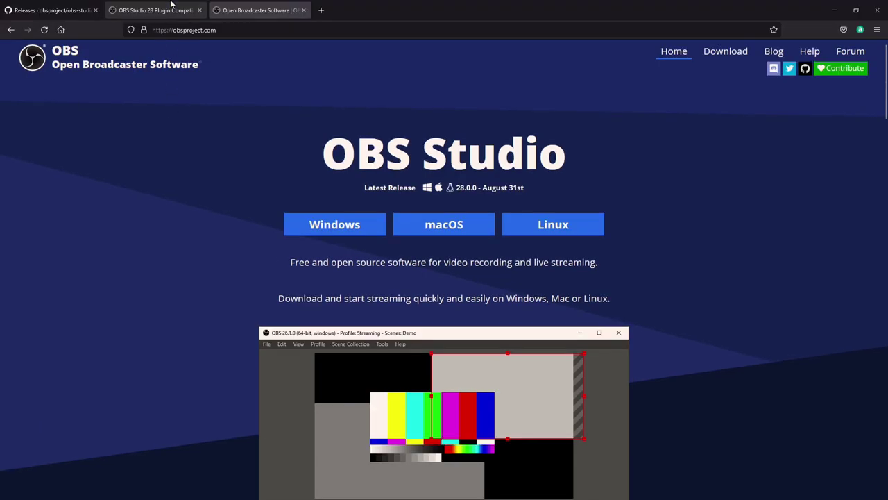
pyautogui.click(172, 6)
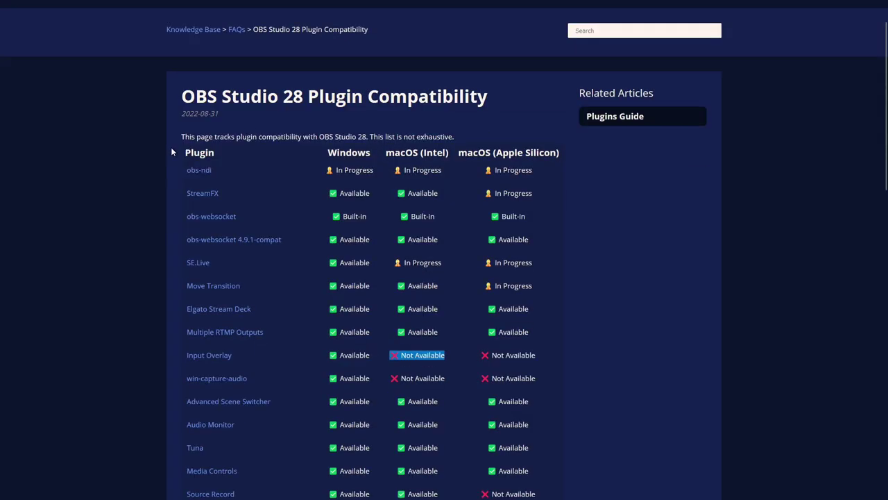
pyautogui.moveTo(208, 3)
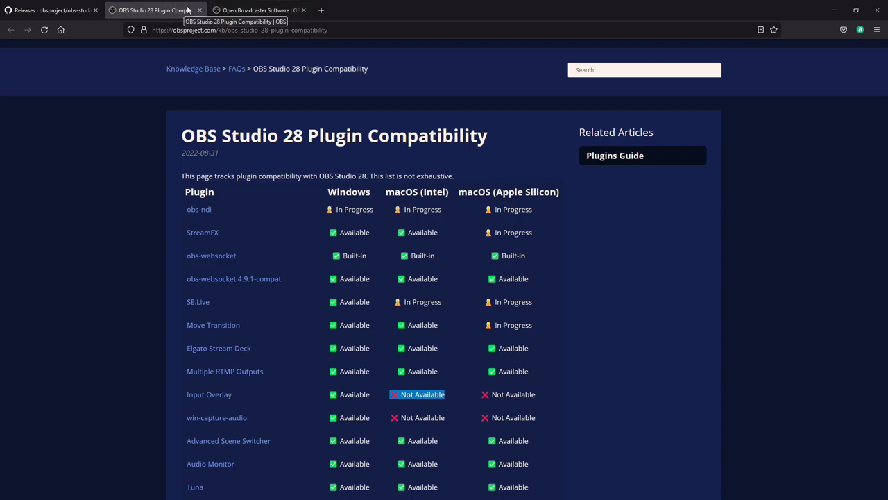
pyautogui.click(242, 6)
pyautogui.press('F11')
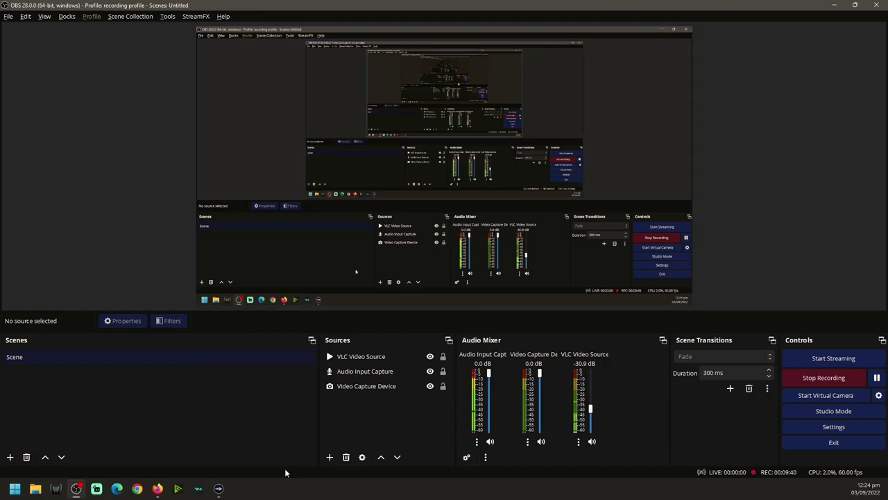
# Open the obs-websocket Settings dialog from the Tools menu, showing server port 4455
pyautogui.click(173, 22)
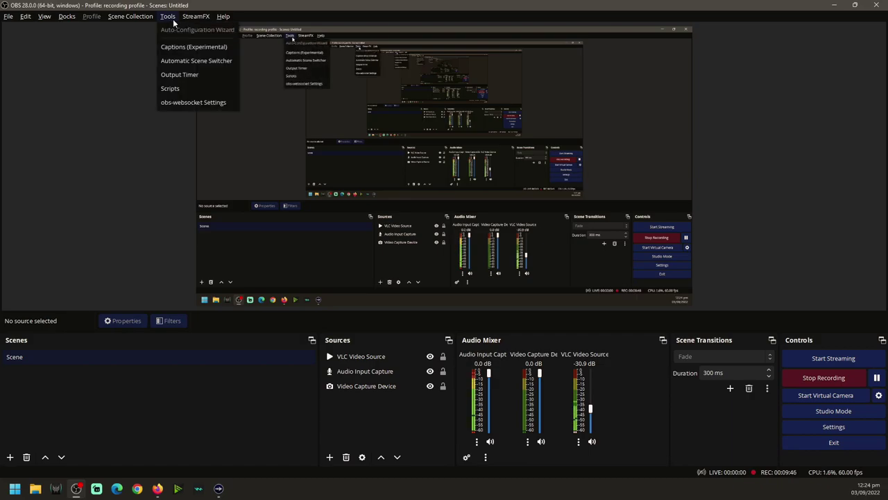
pyautogui.click(184, 103)
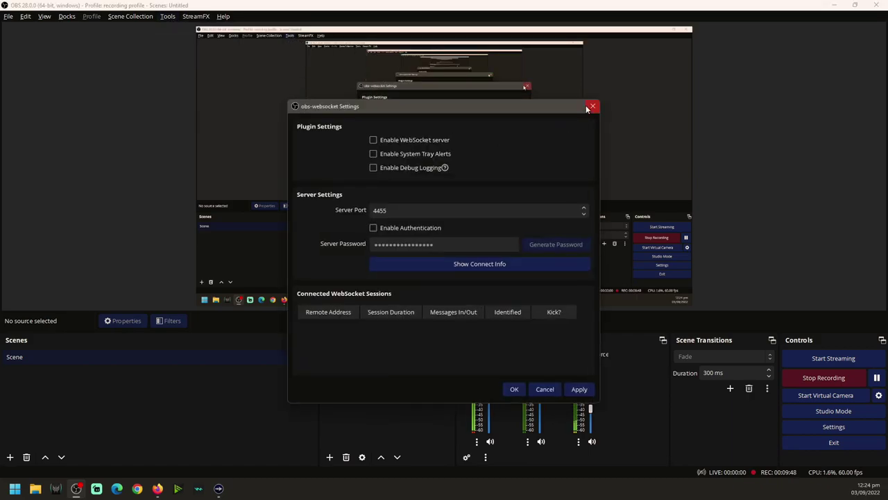